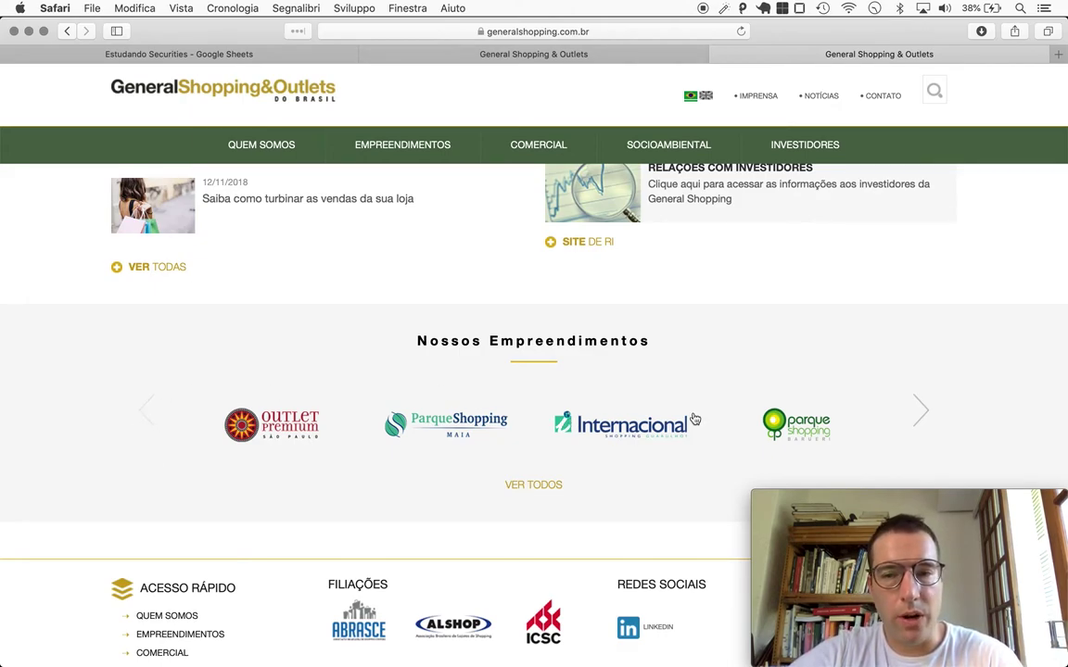
# Page the development logos carousel forward three times and back twice, then return to the Estudando Securities tab.
pyautogui.click(921, 418)
pyautogui.click(921, 418)
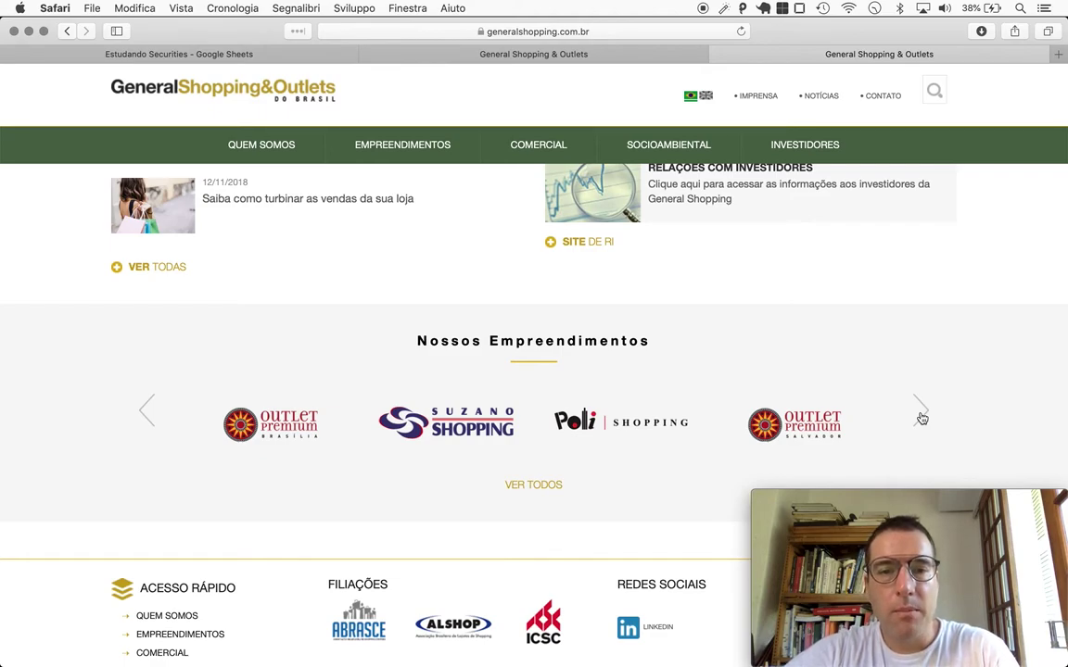
pyautogui.click(920, 418)
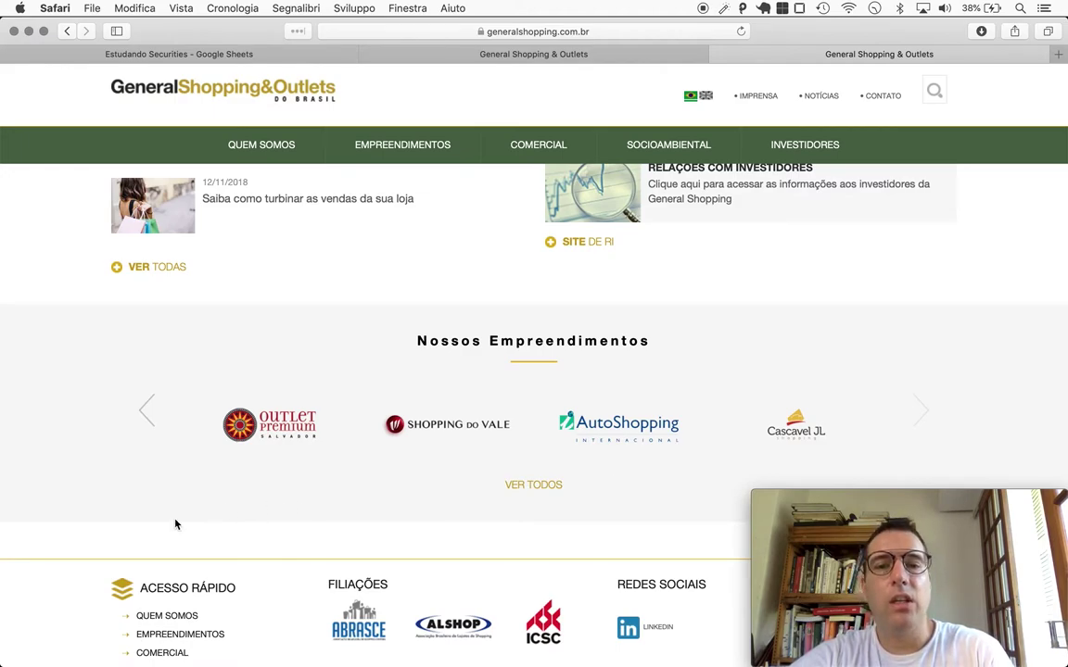
pyautogui.click(144, 413)
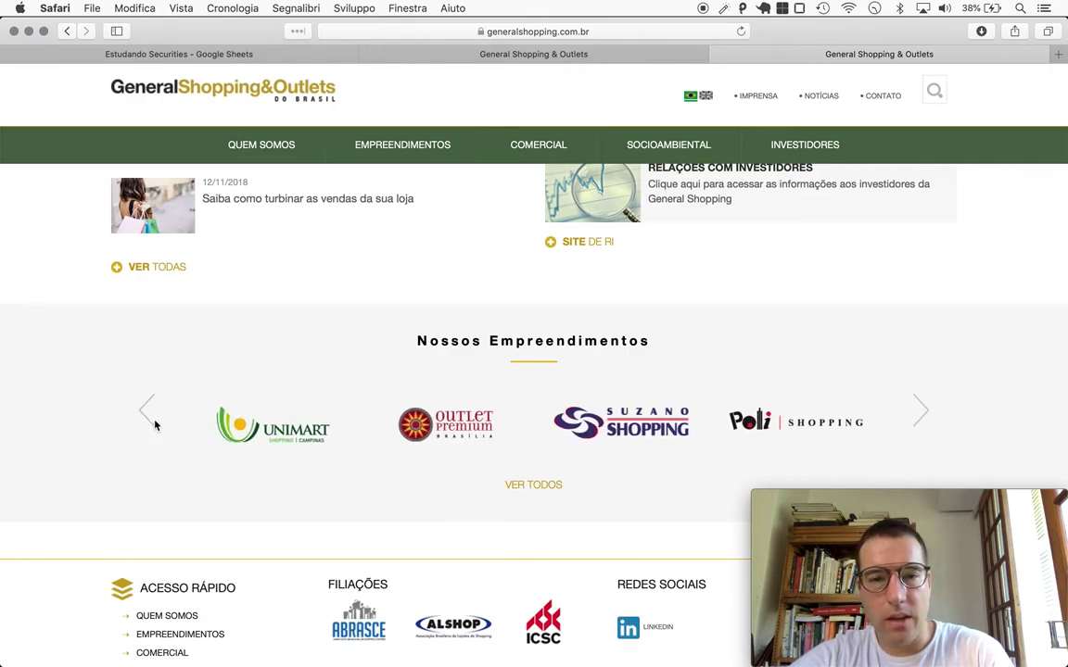
pyautogui.click(145, 419)
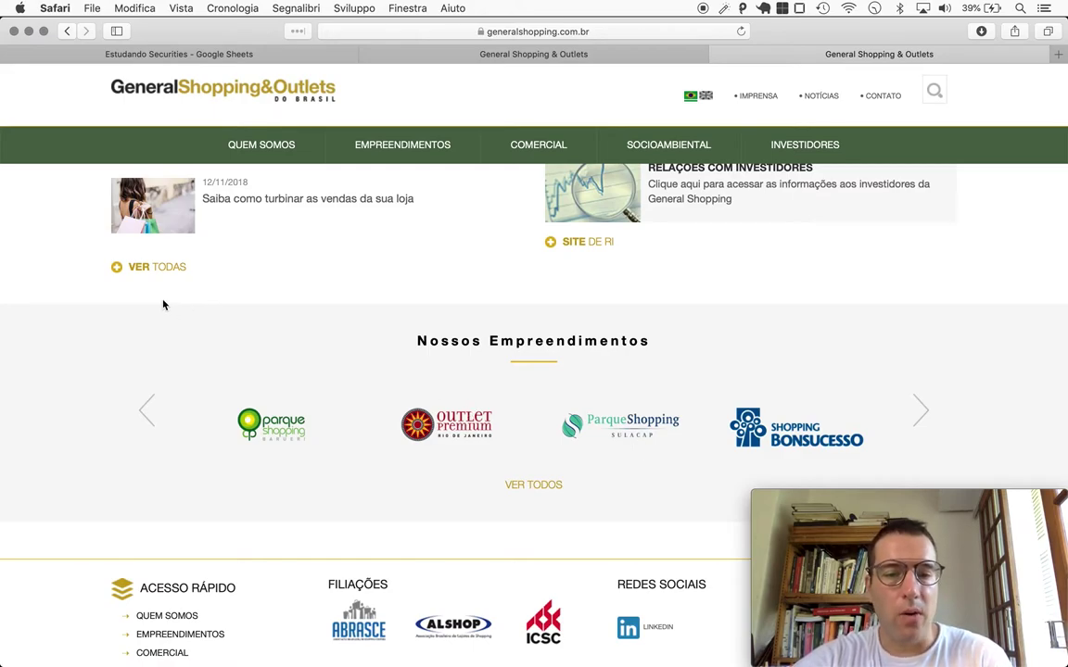
pyautogui.click(142, 54)
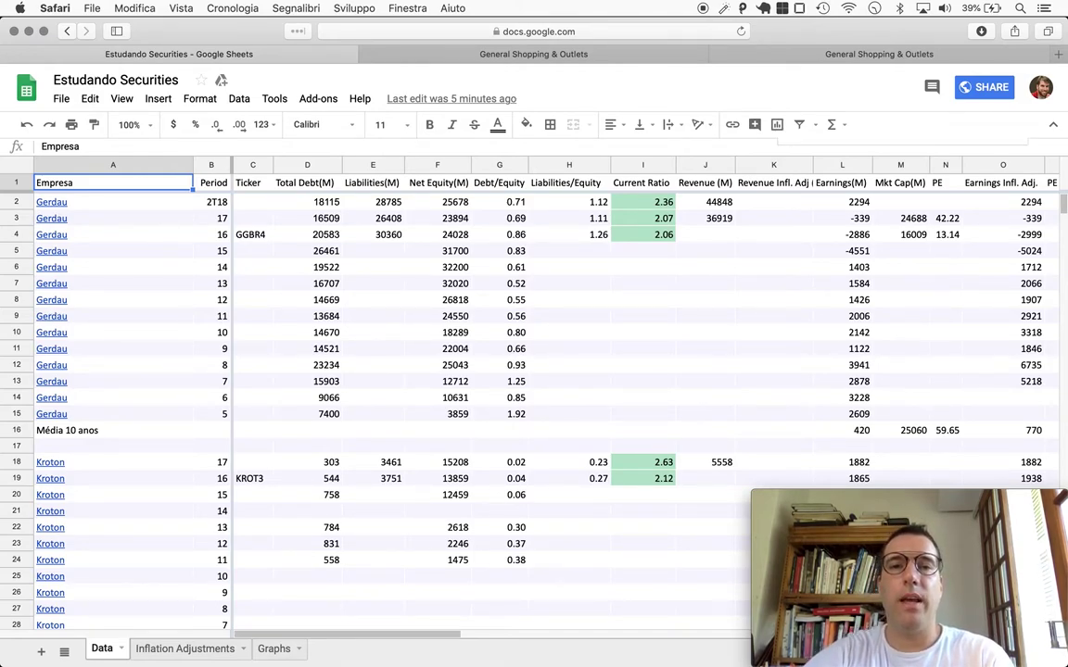
# Search the sheet for 'general shopping' and scroll down to the GSHP3 rows.
pyautogui.press('super+f')
pyautogui.write('general shopping')
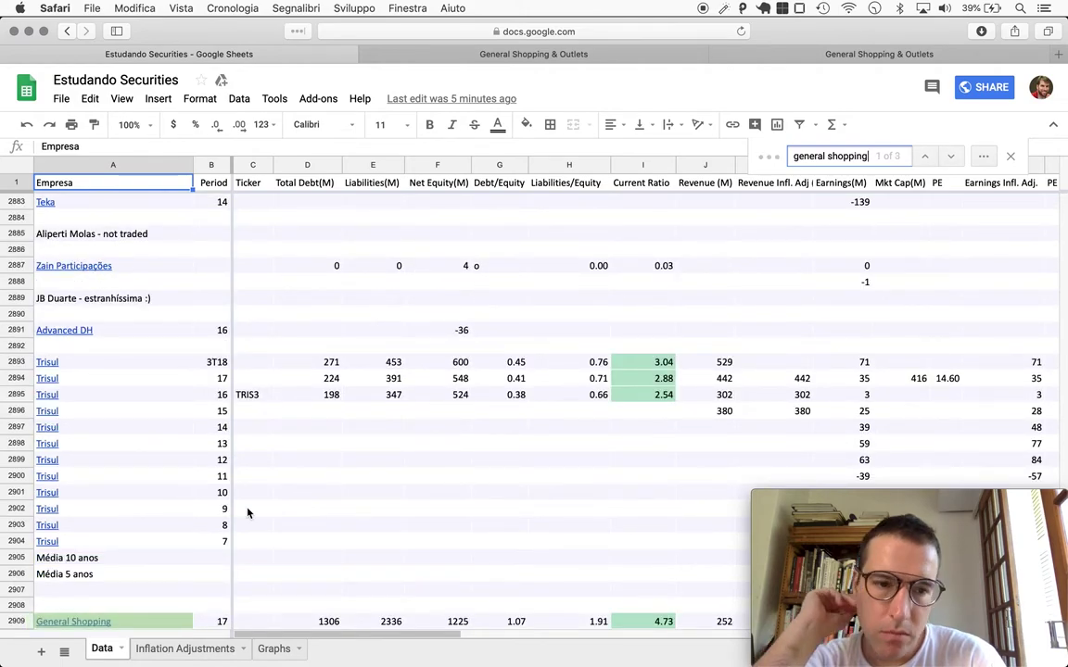
pyautogui.scroll(-5, 248, 512)
pyautogui.scroll(-2, 247, 513)
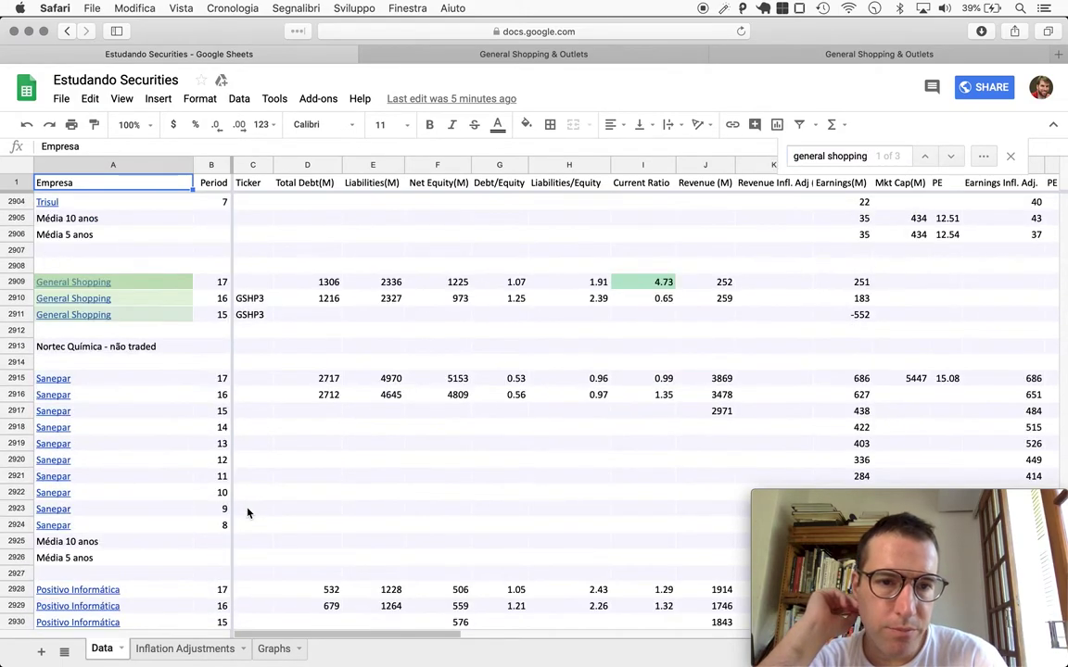
# Close the search, then inspect the General Shopping link in A2909 and the Debt/Equity formula in G2909.
pyautogui.click(1013, 157)
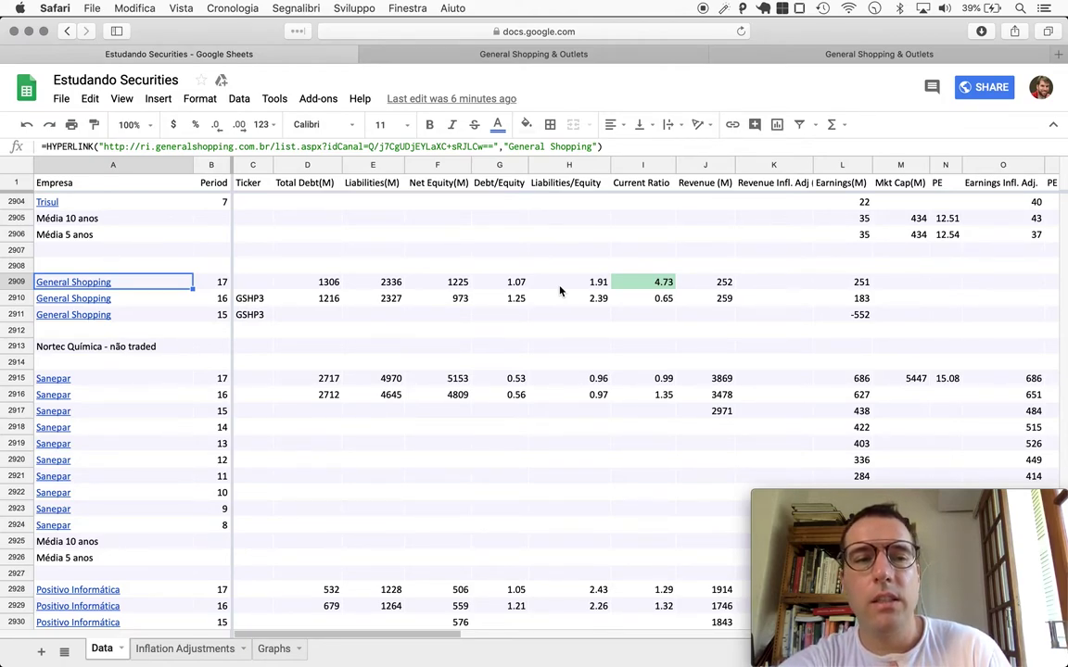
pyautogui.click(55, 281)
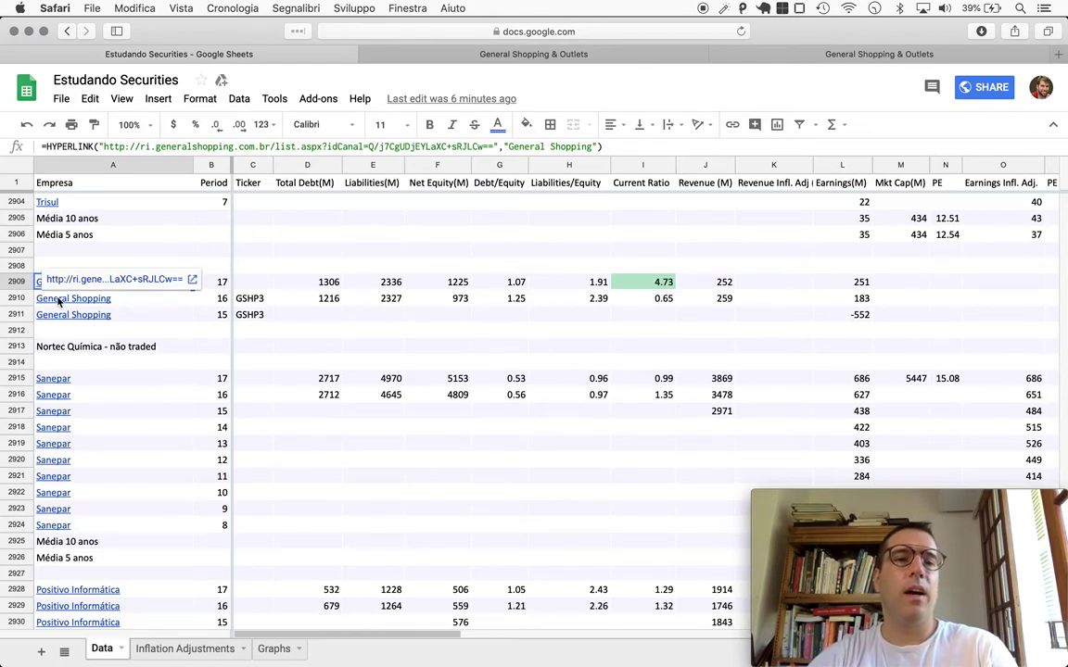
pyautogui.click(493, 289)
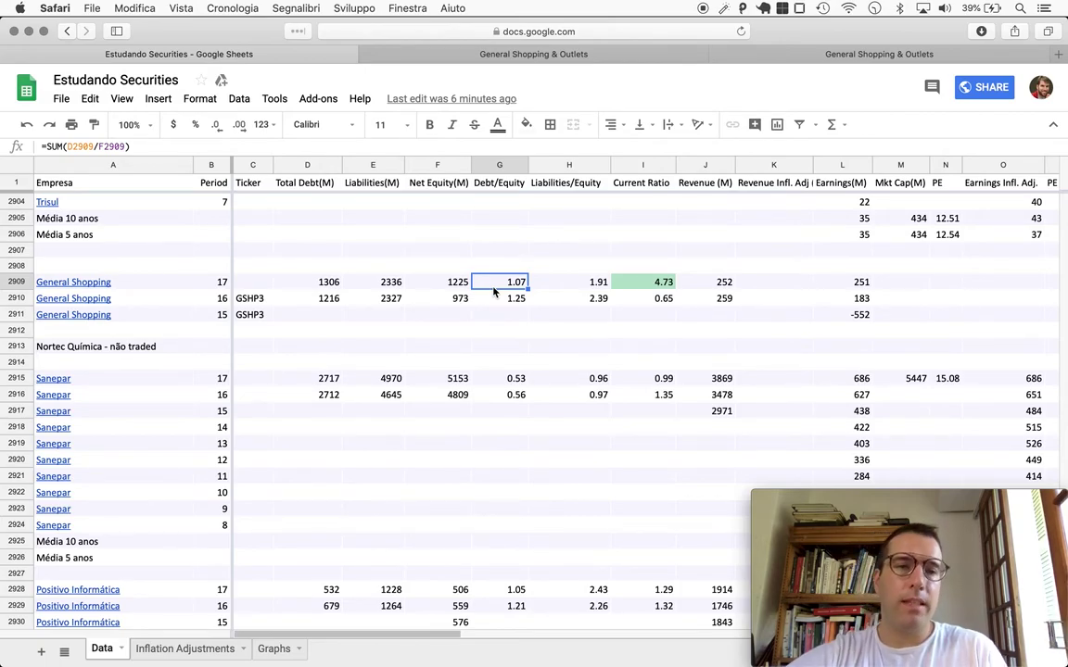
pyautogui.hotkey('ctrl', 'Right')
pyautogui.scroll(-1, 353, 268)
# Copy the General Shopping link cell into A2908 above and enter period 3T18 in B2908.
pyautogui.click(74, 235)
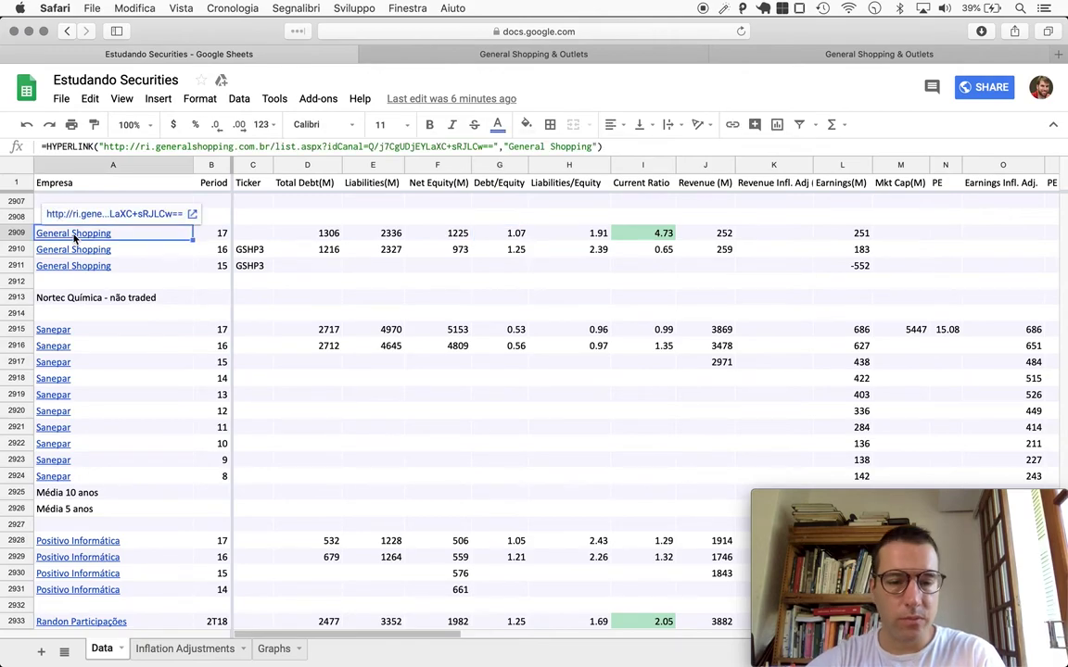
pyautogui.press('super+c')
pyautogui.press('Up')
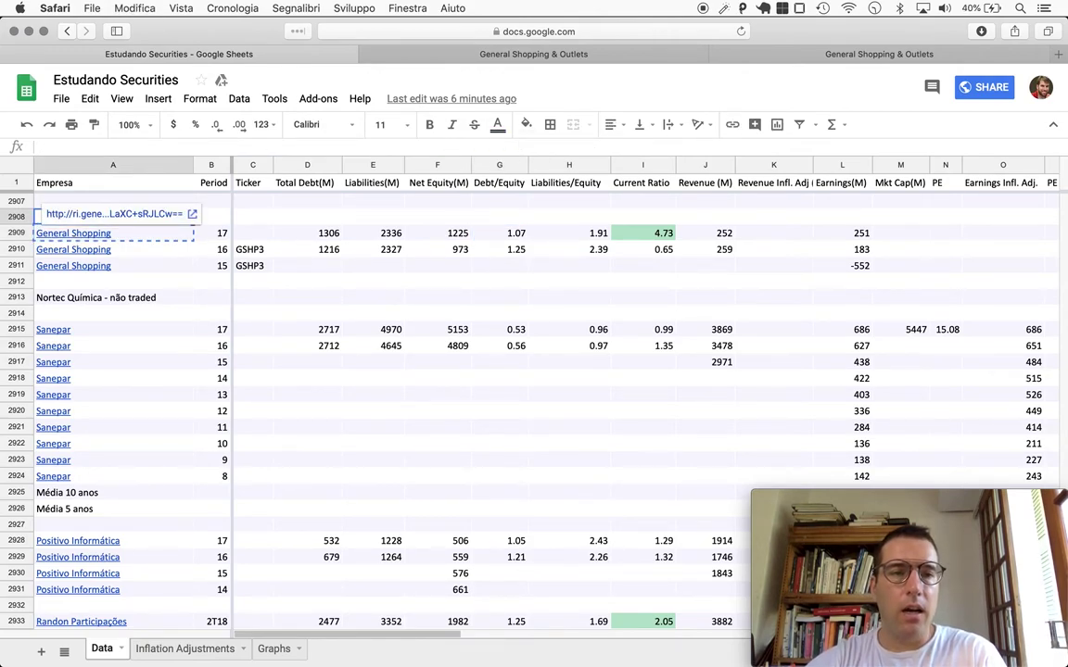
pyautogui.press('super+v')
pyautogui.scroll(2, 540, 263)
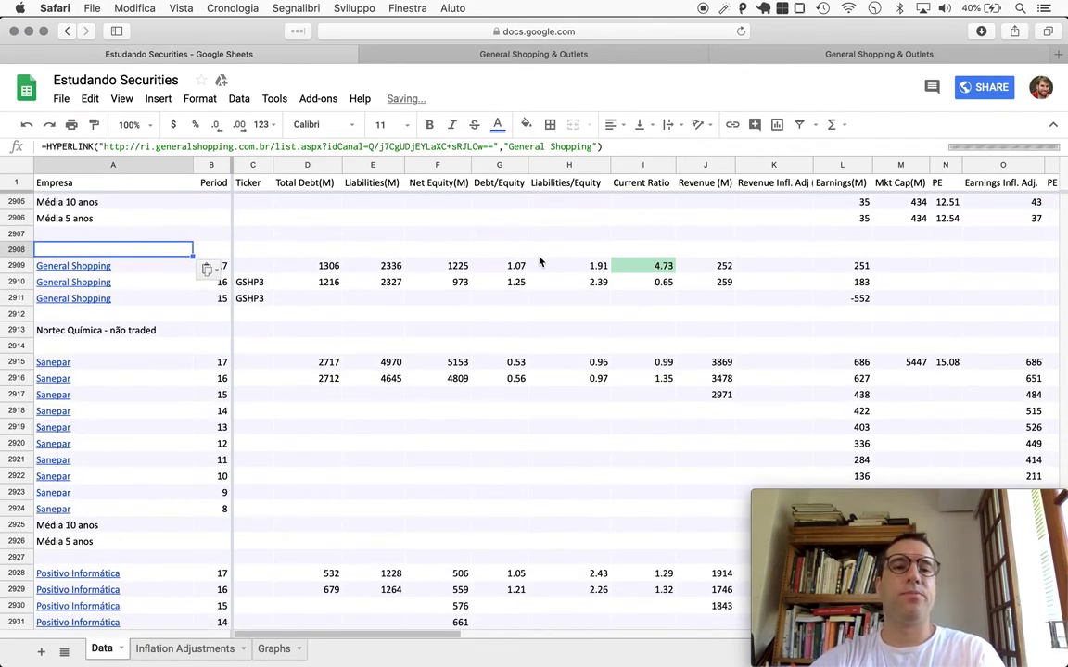
pyautogui.press('Right')
pyautogui.write('3T18')
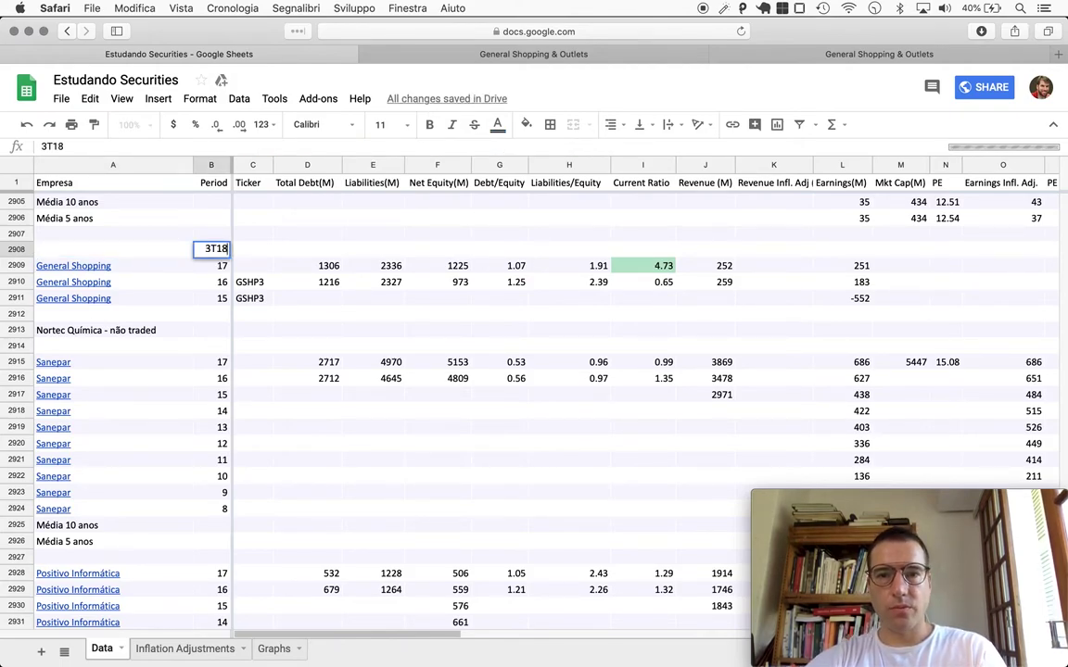
pyautogui.press('Return')
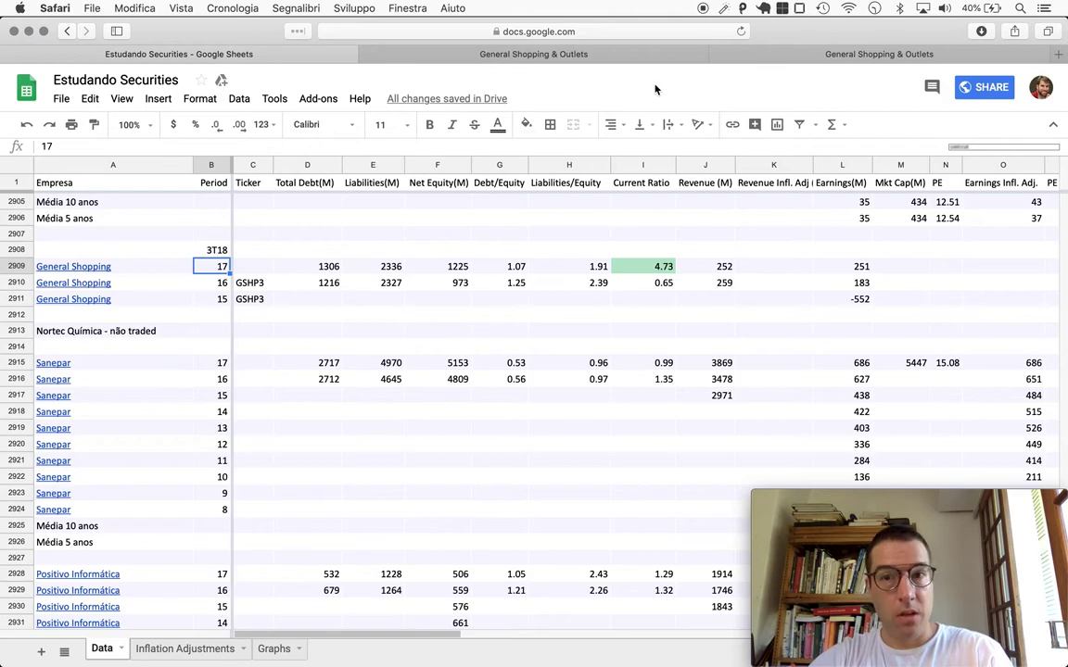
# On the investor relations site, go to Central de Resultados and open the 3T18 ITR/DFP PDF.
pyautogui.click(675, 56)
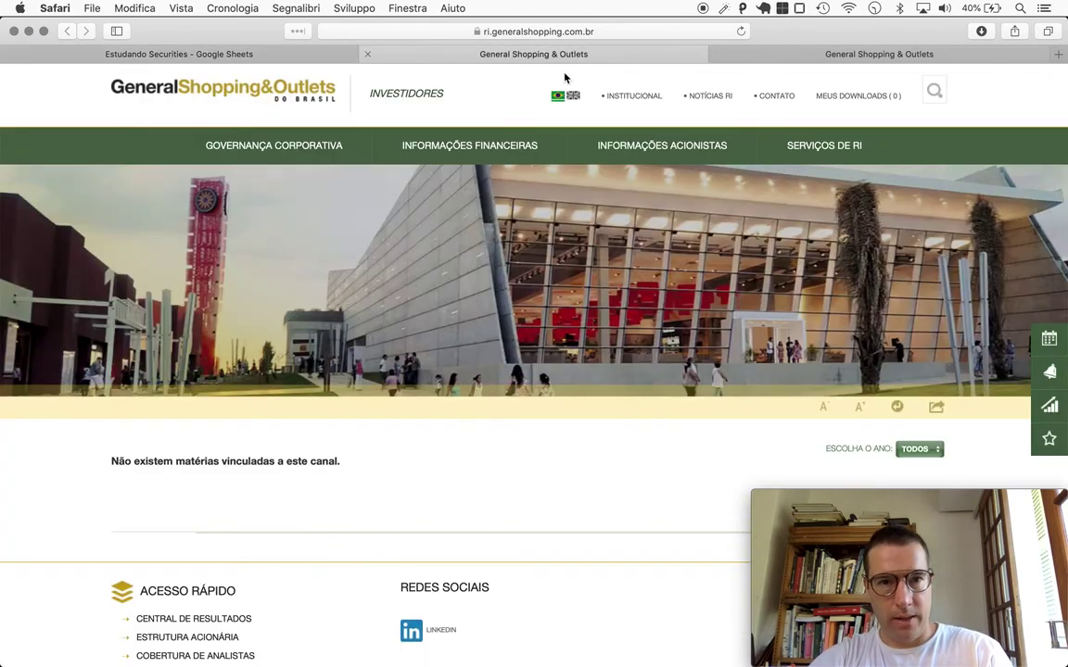
pyautogui.moveTo(442, 156)
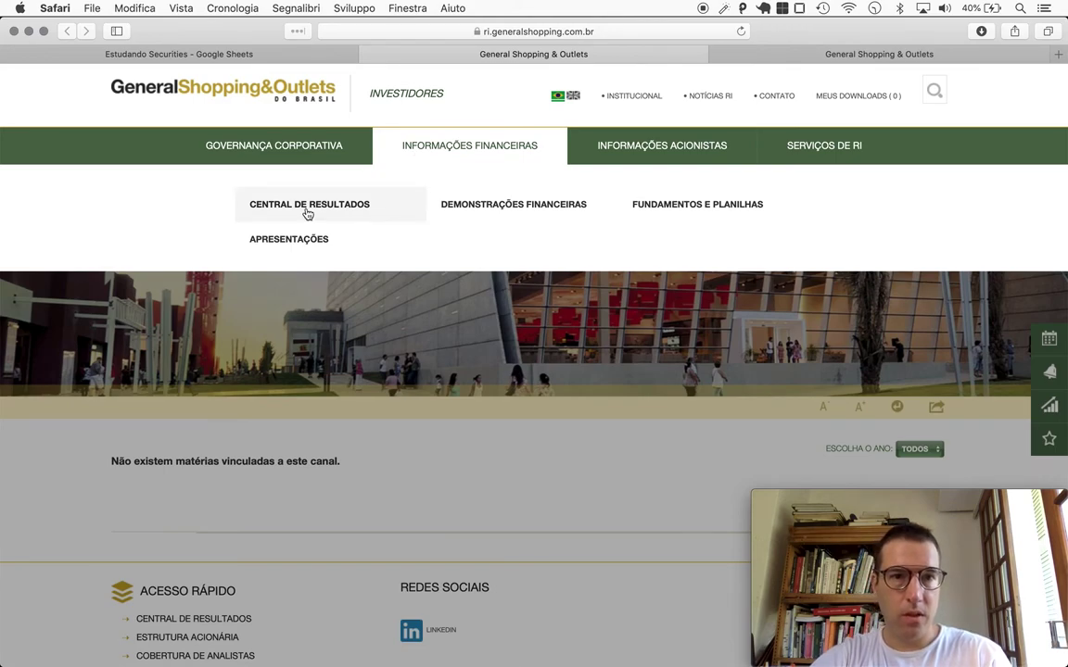
pyautogui.click(307, 212)
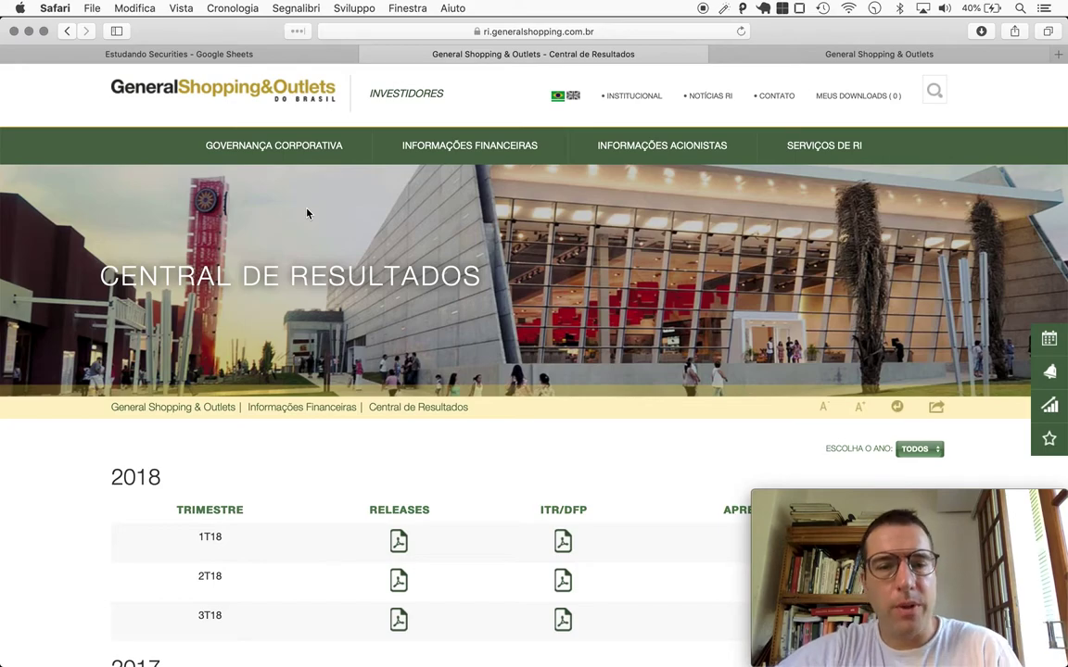
pyautogui.scroll(-5, 307, 214)
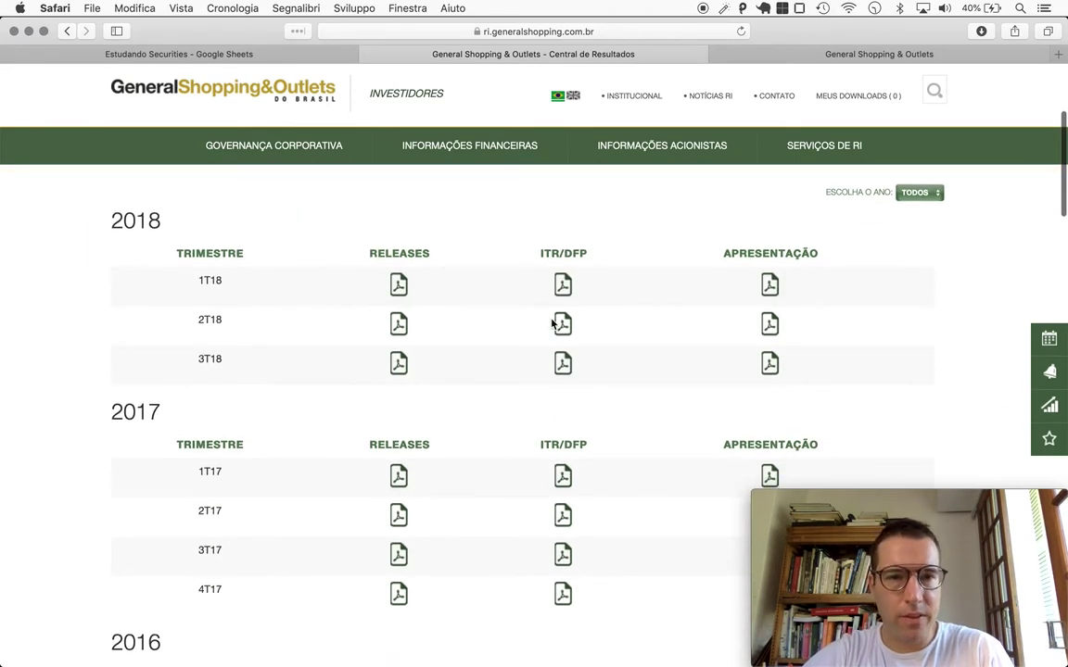
pyautogui.click(562, 367)
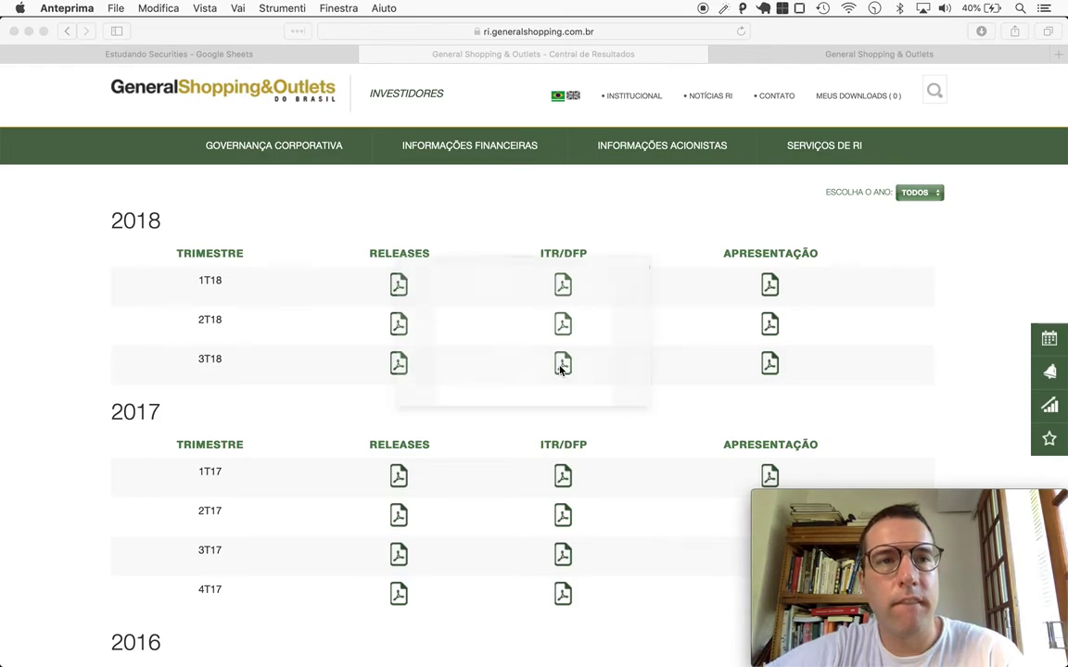
# Jump to page 18 of the ITR and scroll up to Patrimônio Líquido Consolidado of 875.544.
pyautogui.scroll(-8, 436, 448)
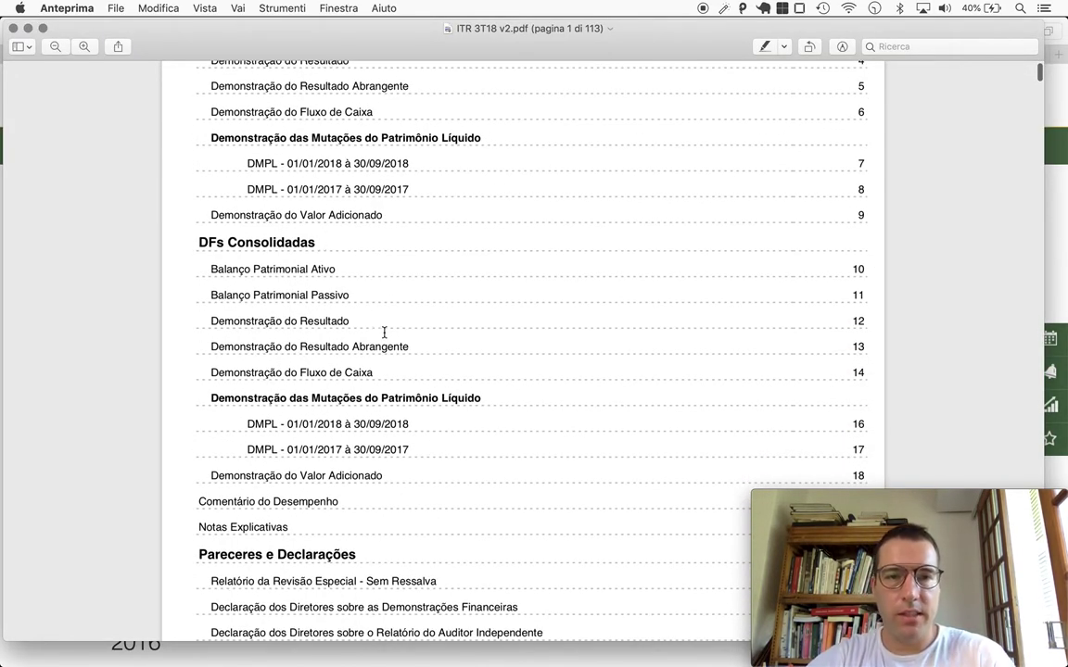
pyautogui.press('super+alt+g')
pyautogui.write('18')
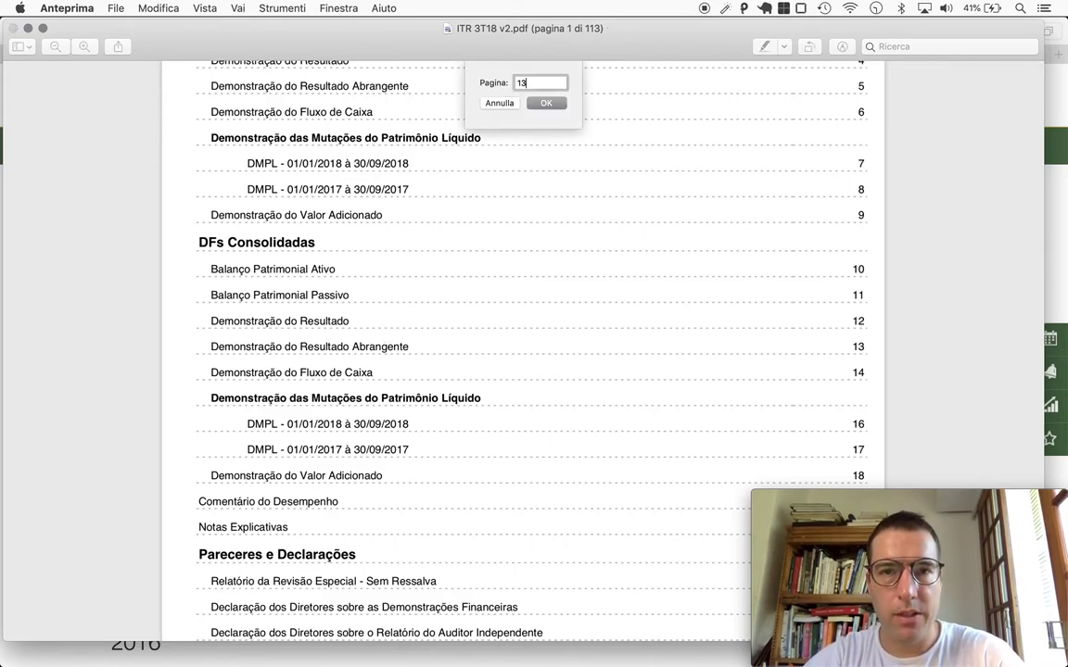
pyautogui.press('Return')
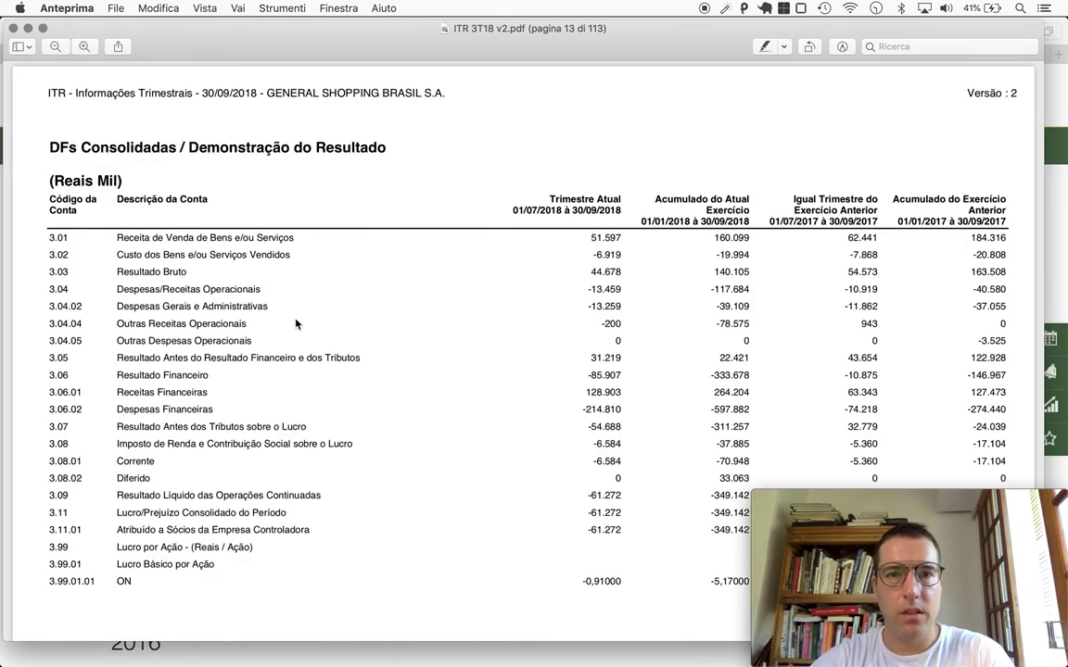
pyautogui.scroll(9, 296, 323)
pyautogui.scroll(3, 379, 150)
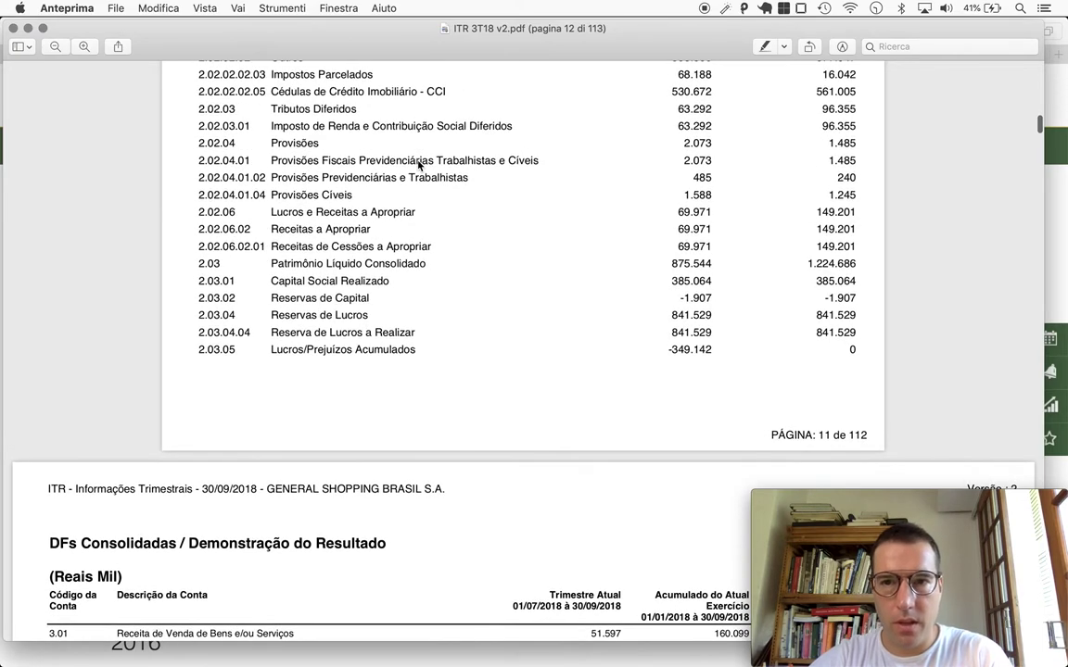
pyautogui.scroll(3, 418, 165)
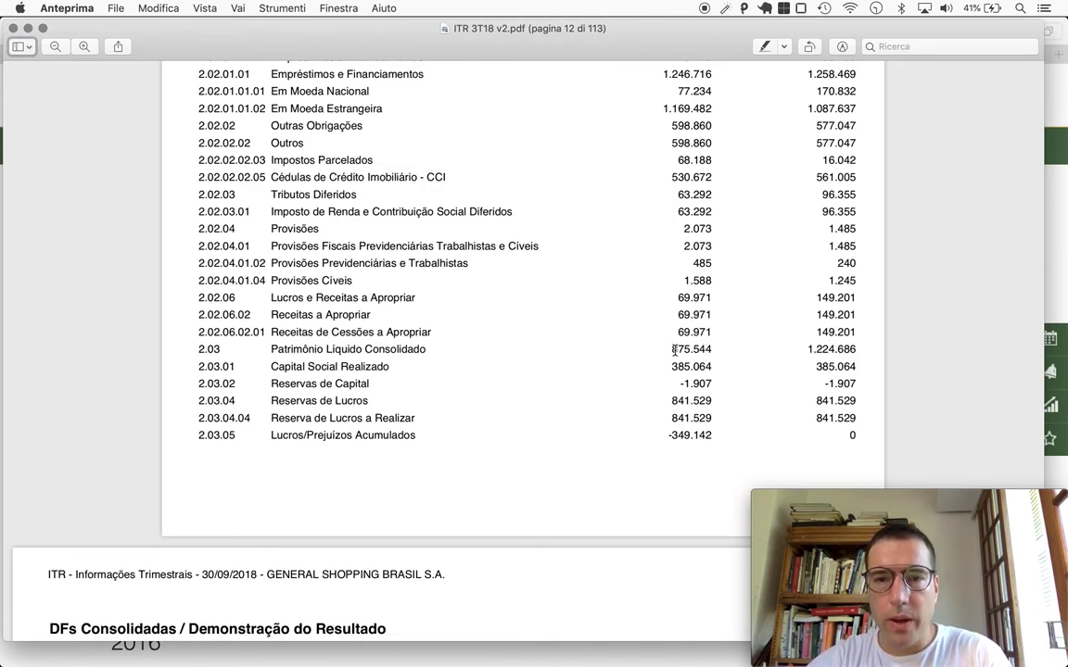
pyautogui.press('super+Tab')
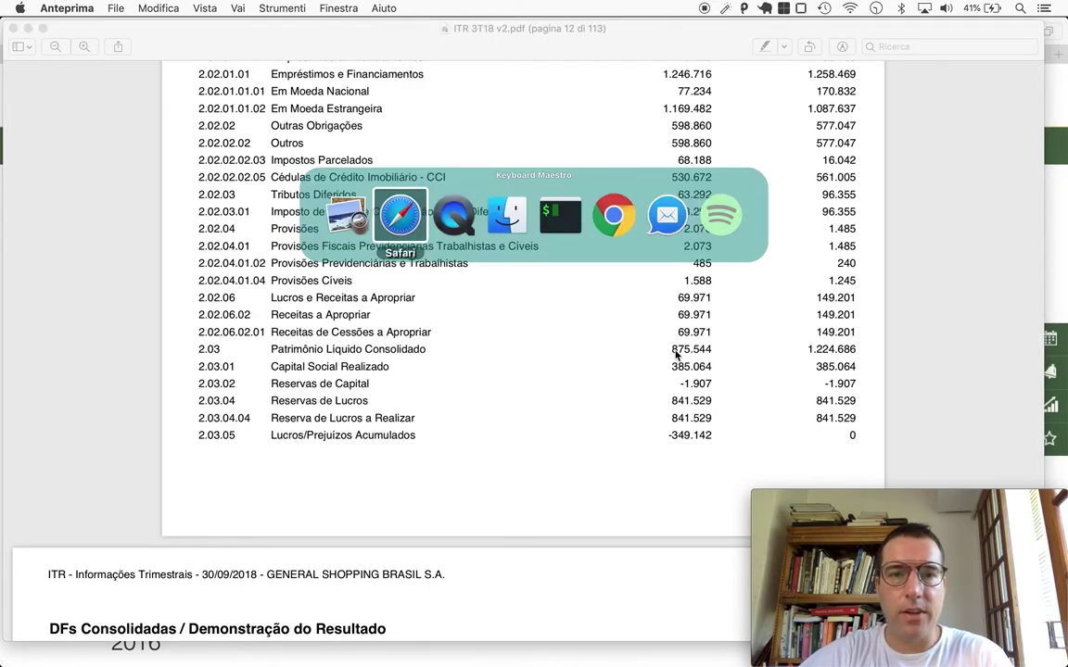
# Enter 876 as Net Equity in F2908 of the new 3T18 row.
pyautogui.press('super+Tab')
pyautogui.hotkey('ctrl', 'shift', 'Tab')
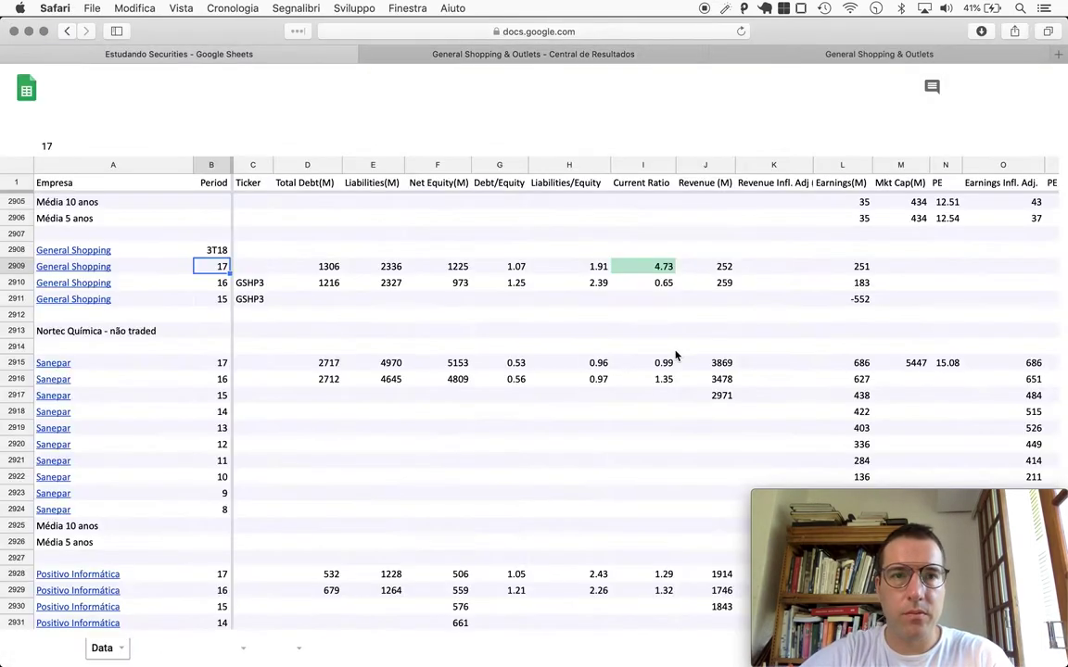
pyautogui.click(450, 250)
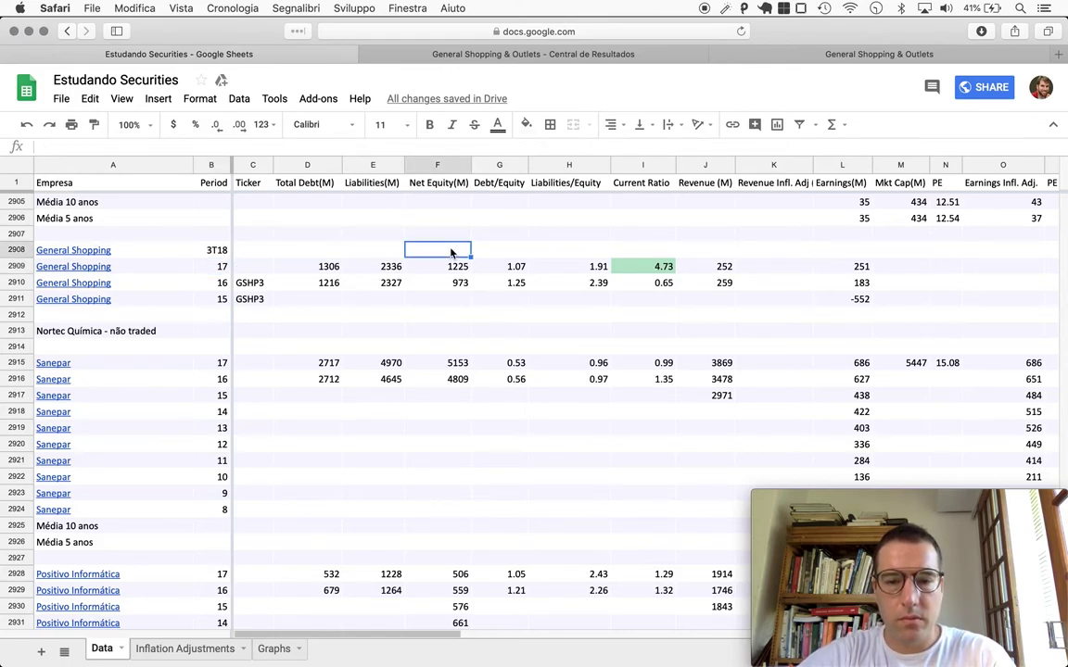
pyautogui.write('876')
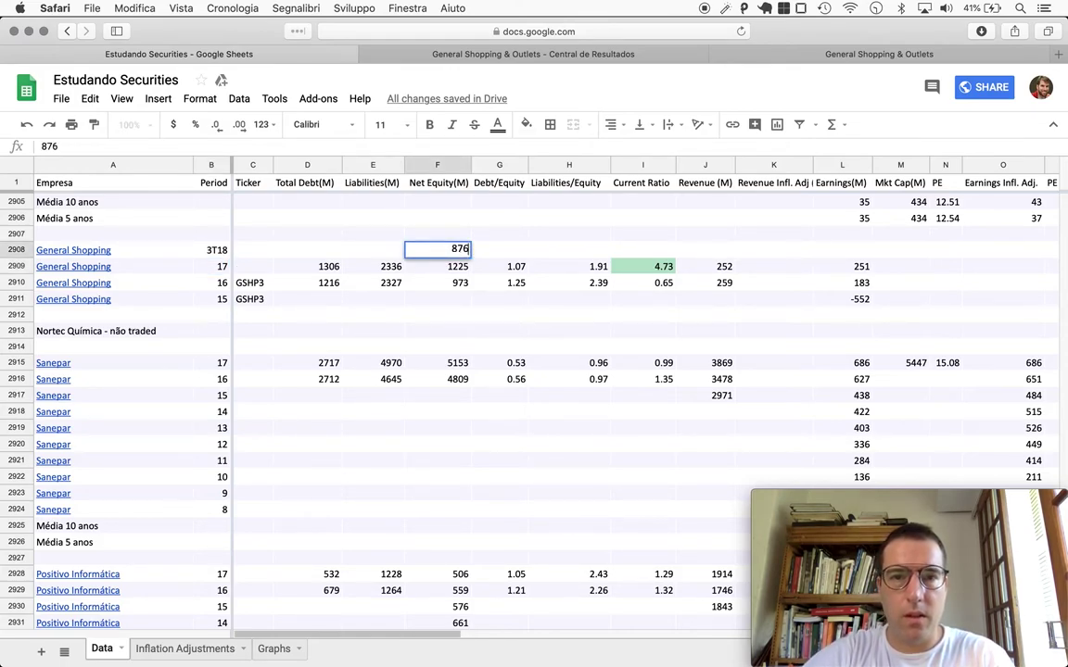
pyautogui.press('Return')
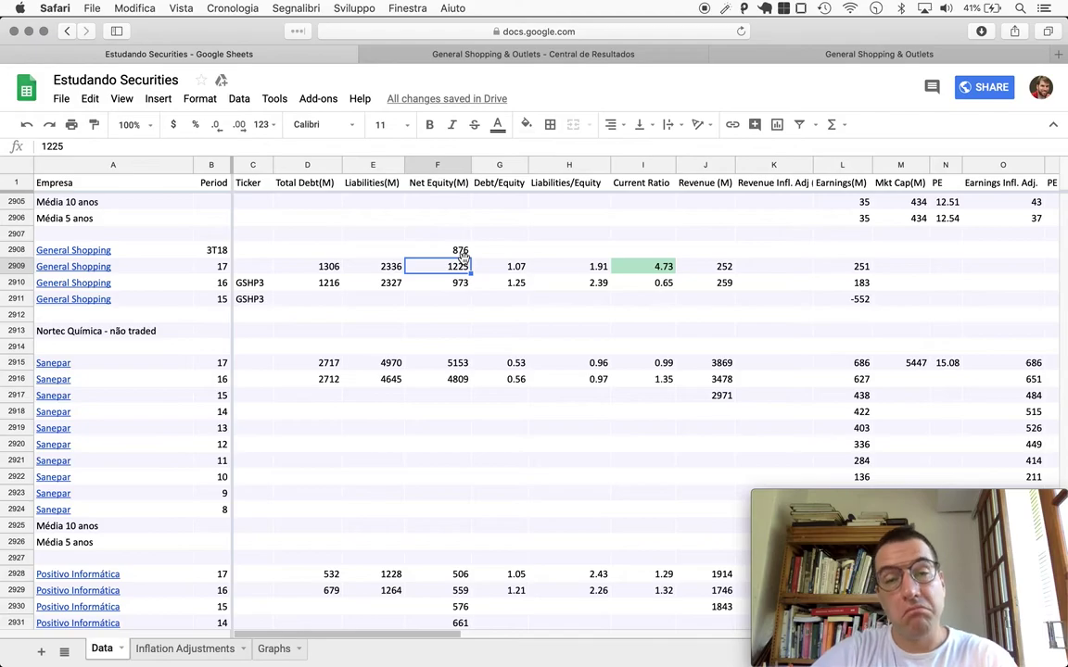
# Sum the ITR's current (308) and non-current (1981) liabilities to 2289 in Calculator.
pyautogui.press('super+Tab')
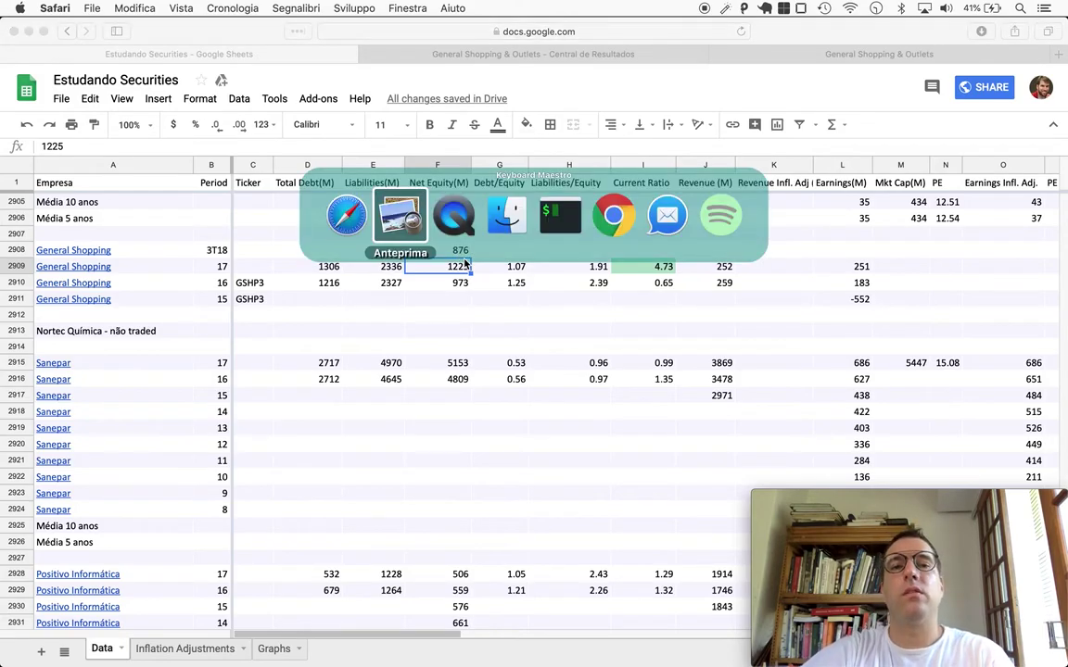
pyautogui.scroll(10, 446, 227)
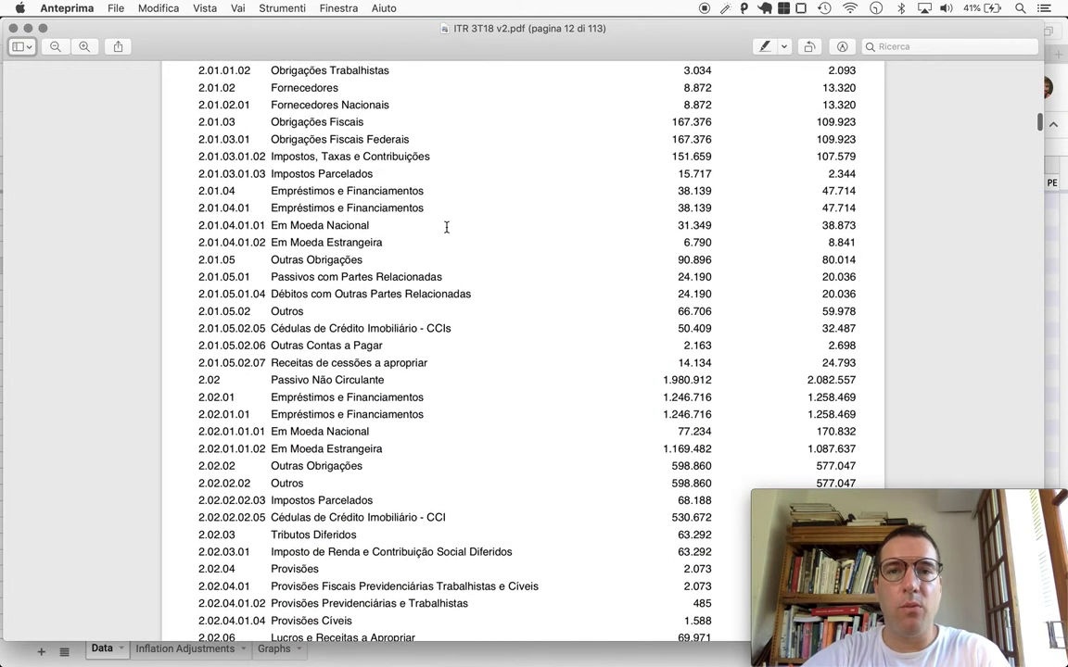
pyautogui.scroll(3, 446, 227)
pyautogui.press('super+Tab')
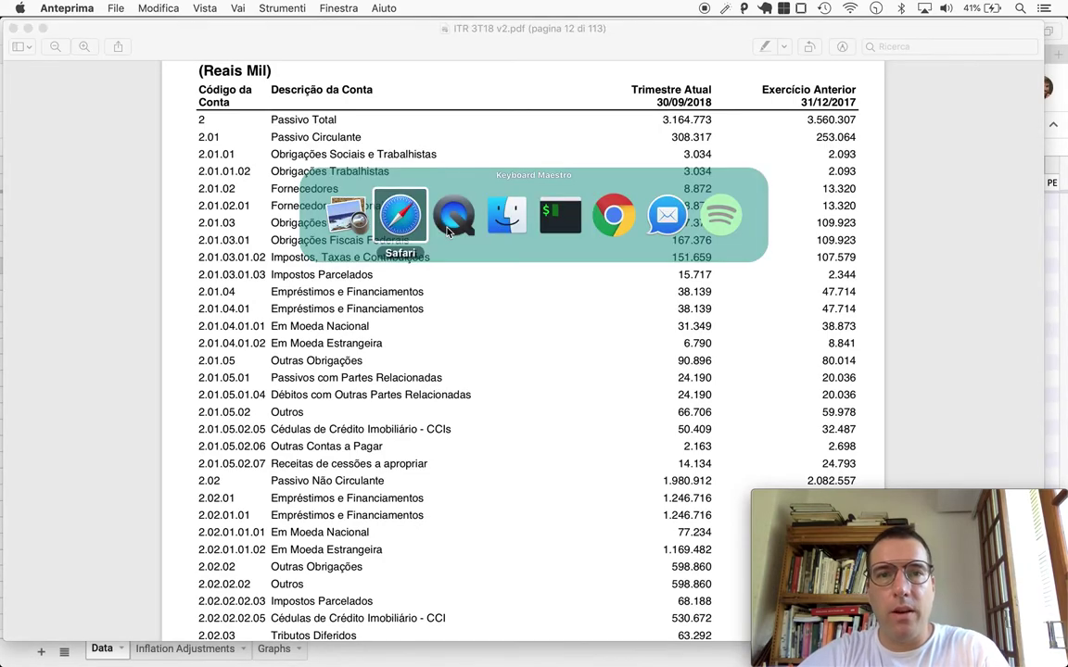
pyautogui.press('super+space')
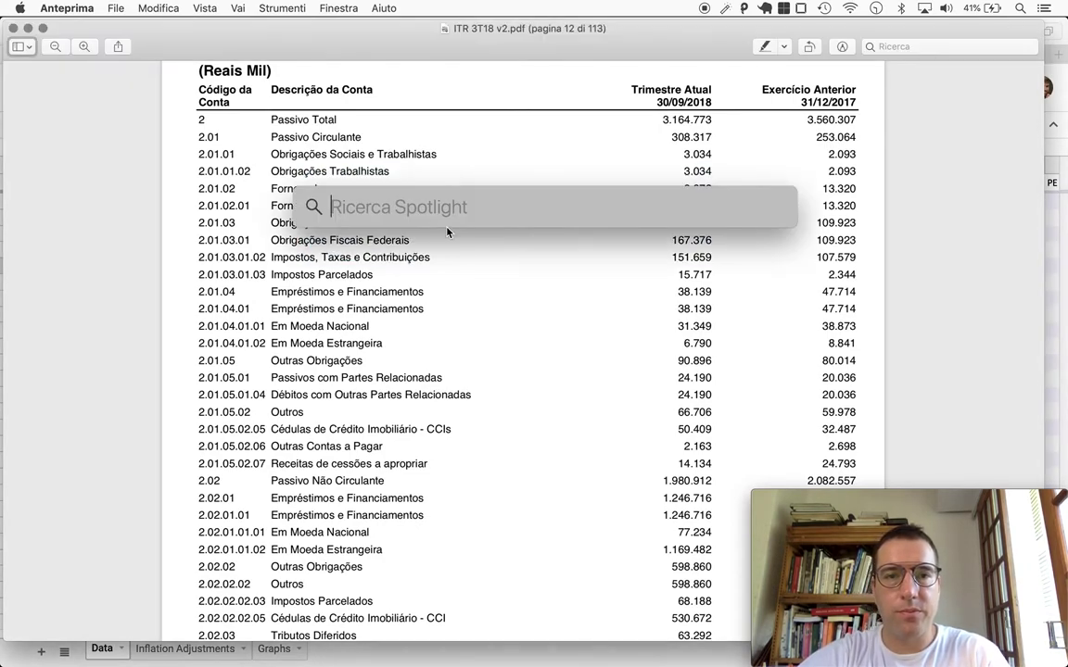
pyautogui.write('calco')
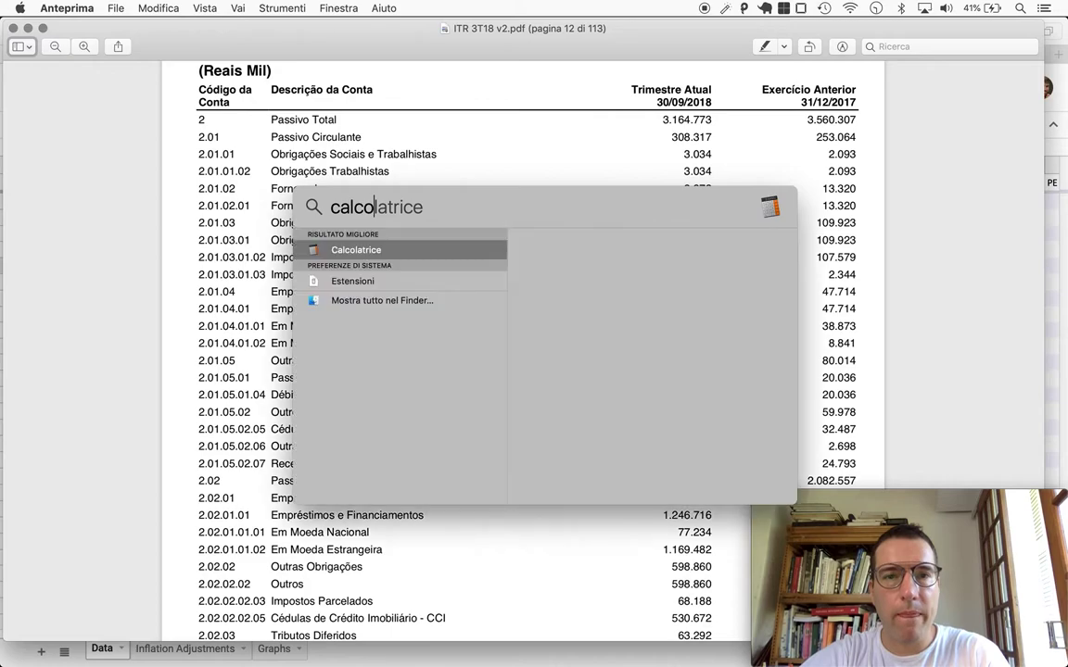
pyautogui.press('Return')
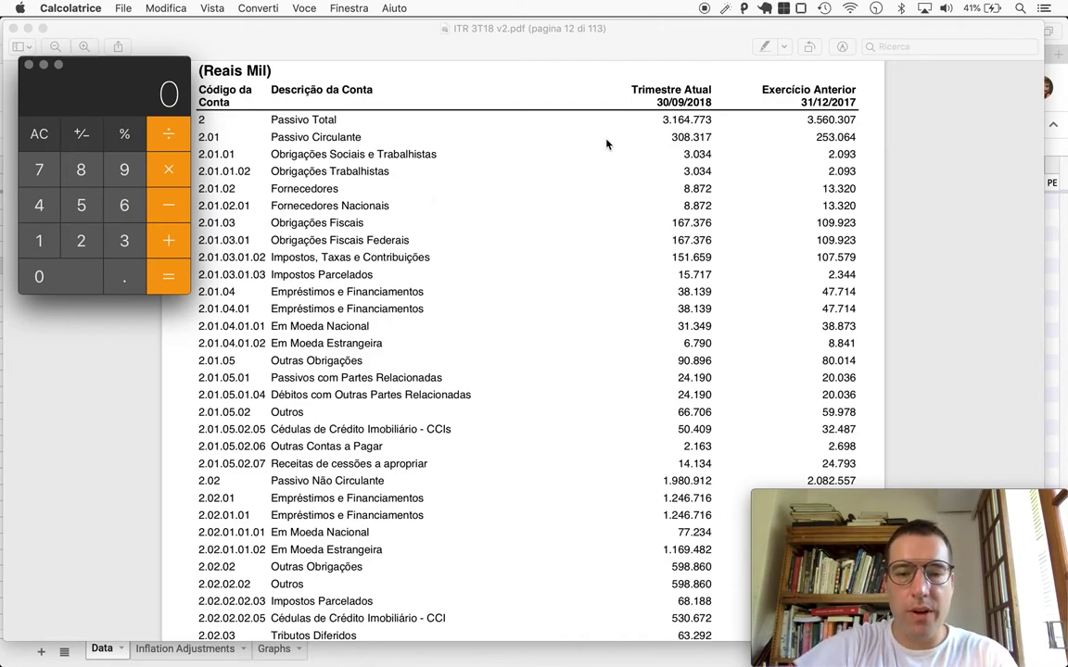
pyautogui.write('308')
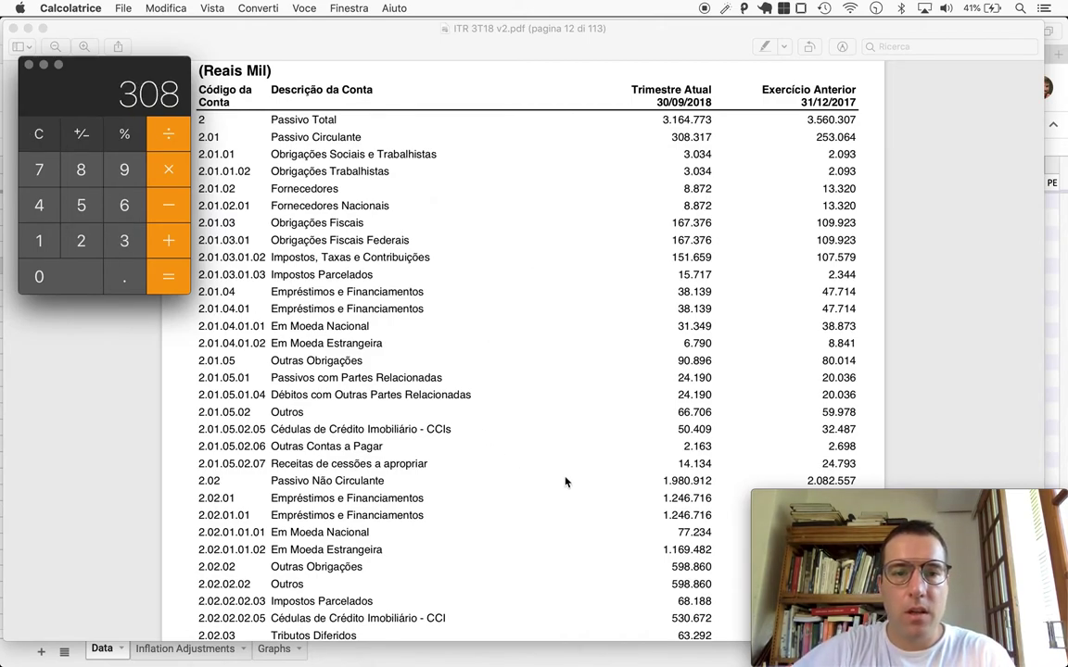
pyautogui.write('+1981=')
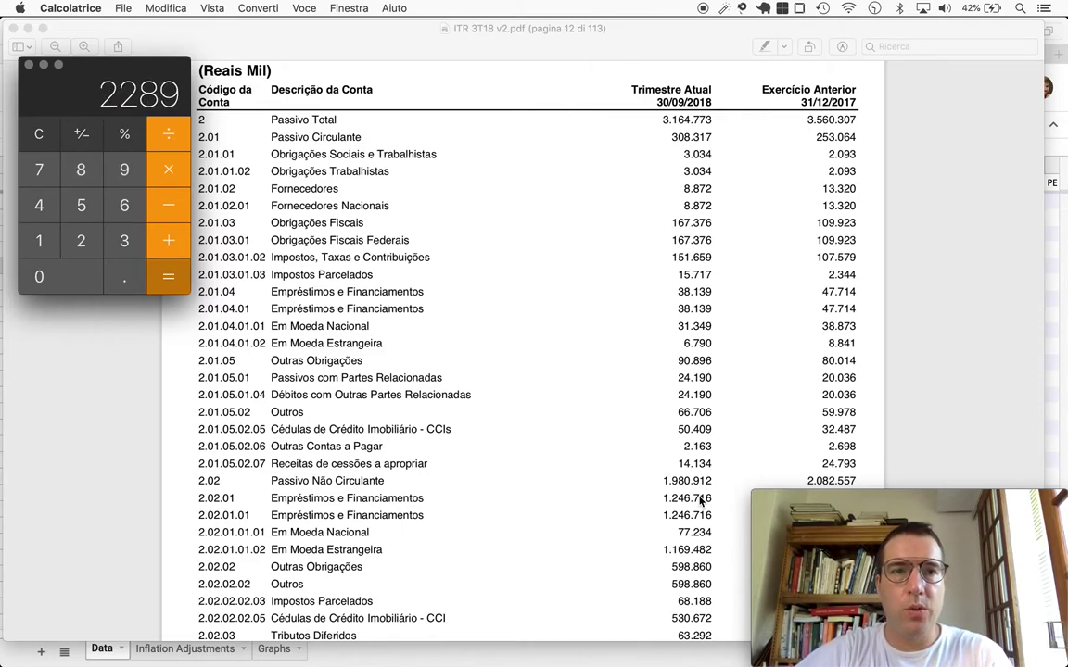
pyautogui.press('super+Tab')
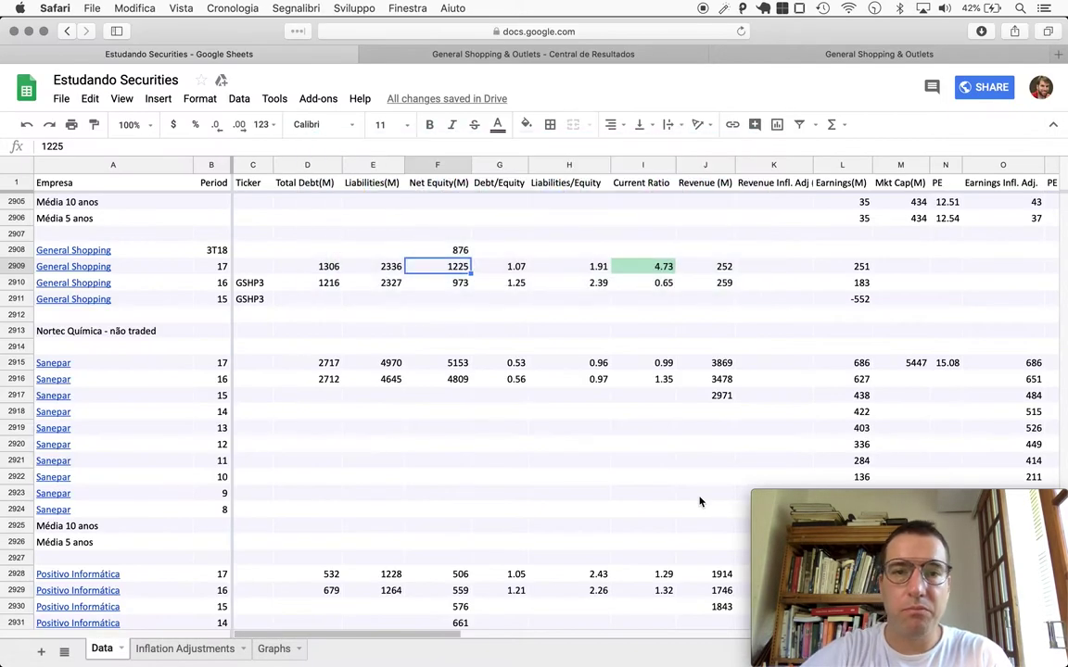
# Paste 2289 into Liabilities cell E2908 and compare it with the 2017 value below.
pyautogui.click(373, 250)
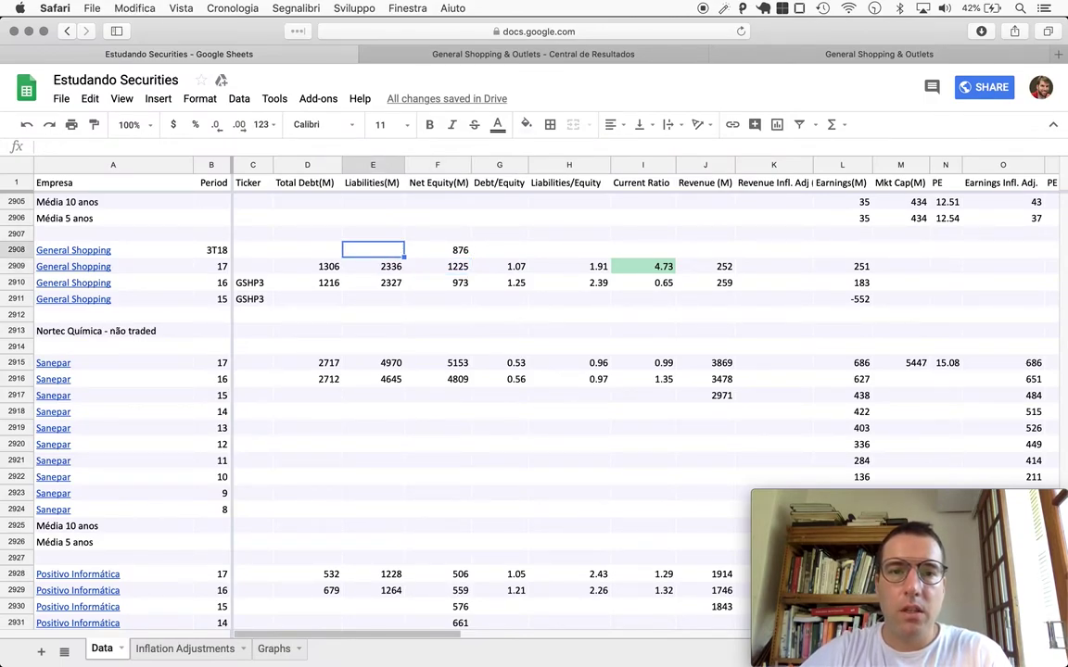
pyautogui.write('2289')
pyautogui.click(373, 266)
pyautogui.click(372, 250)
pyautogui.click(373, 266)
pyautogui.click(373, 250)
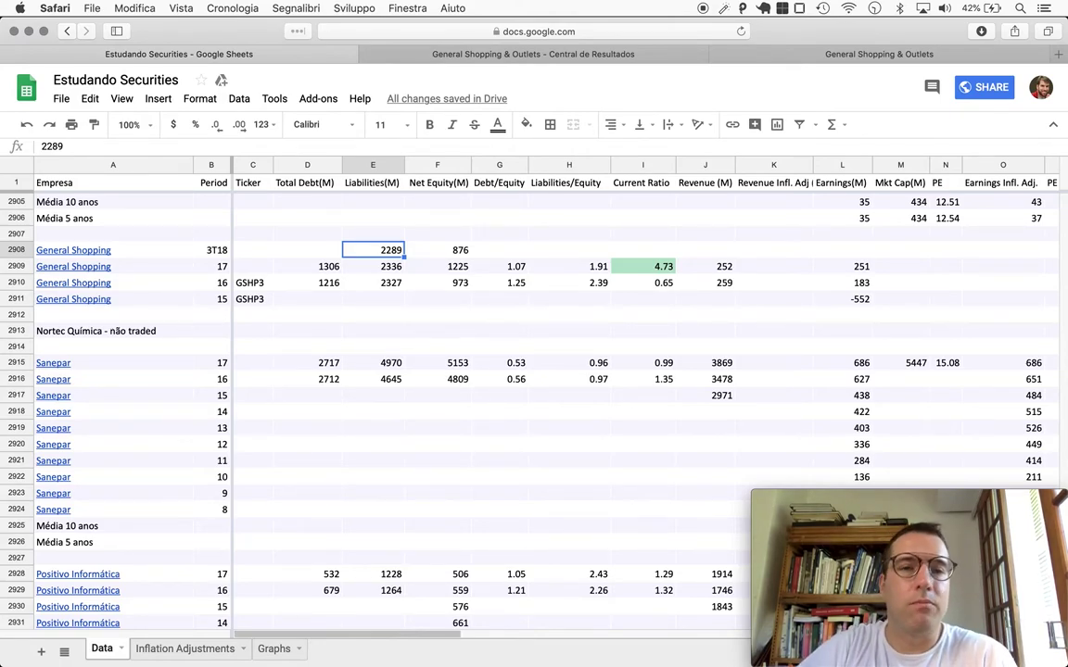
# Add long-term loans 1247 and short-term loans 38 in Calculator and copy the 1285 total.
pyautogui.press('super+Tab')
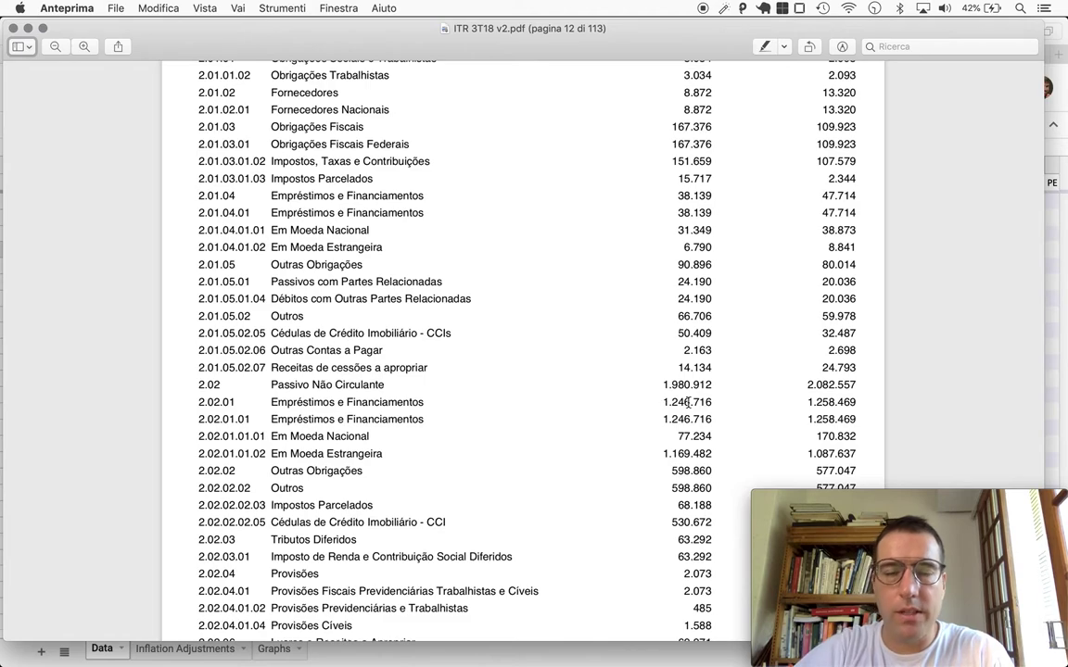
pyautogui.press('super+Tab')
pyautogui.press('super+Tab')
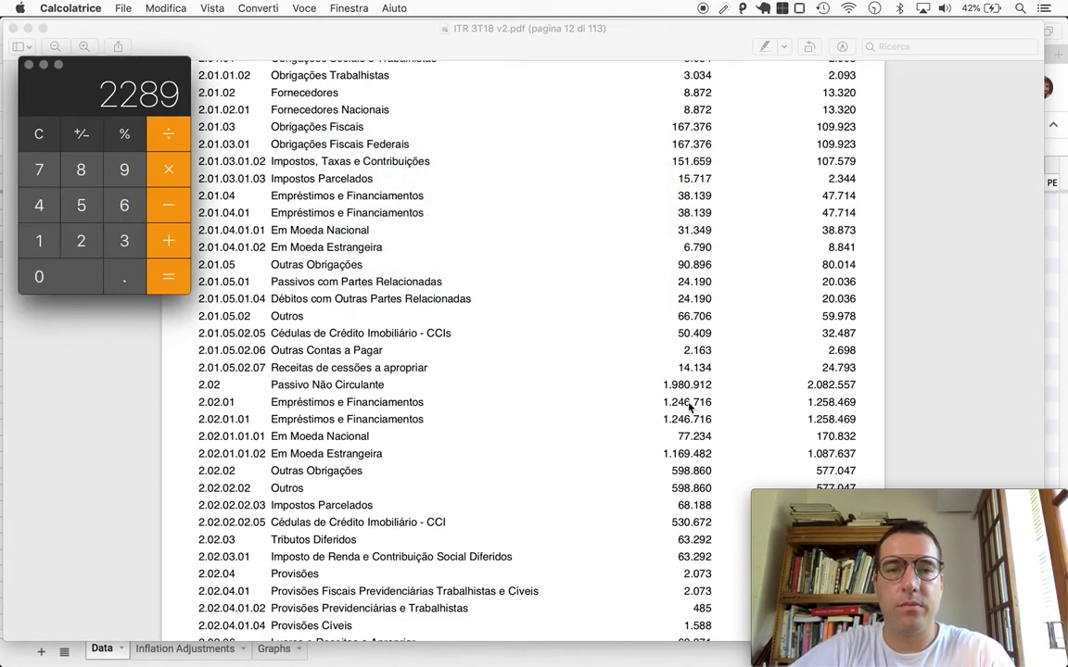
pyautogui.write('1247')
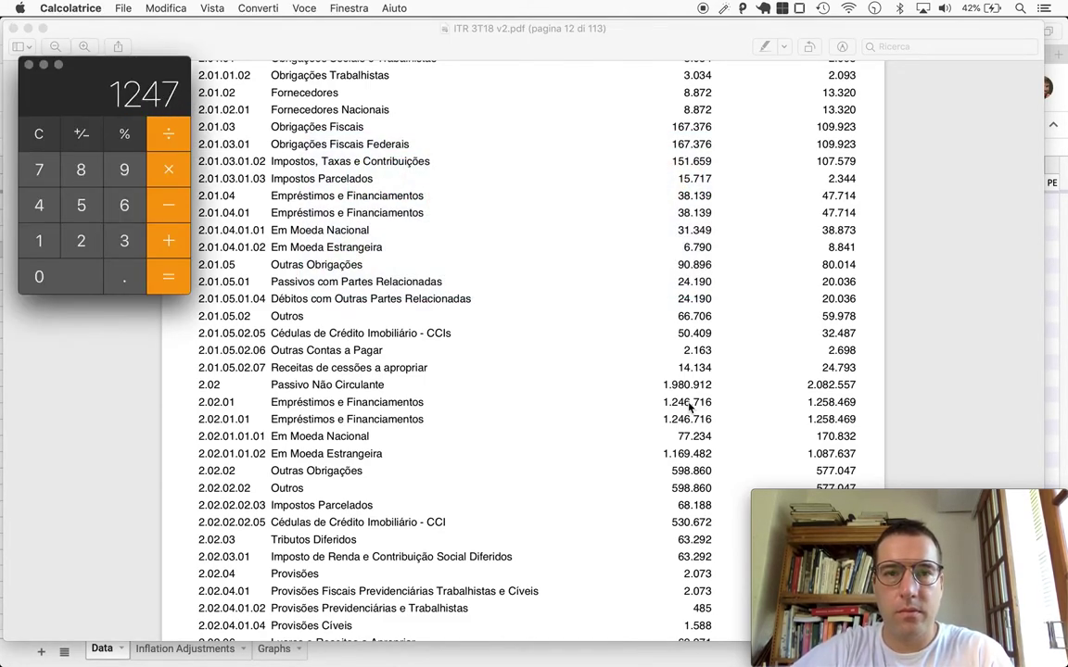
pyautogui.write('+38')
pyautogui.press('Return')
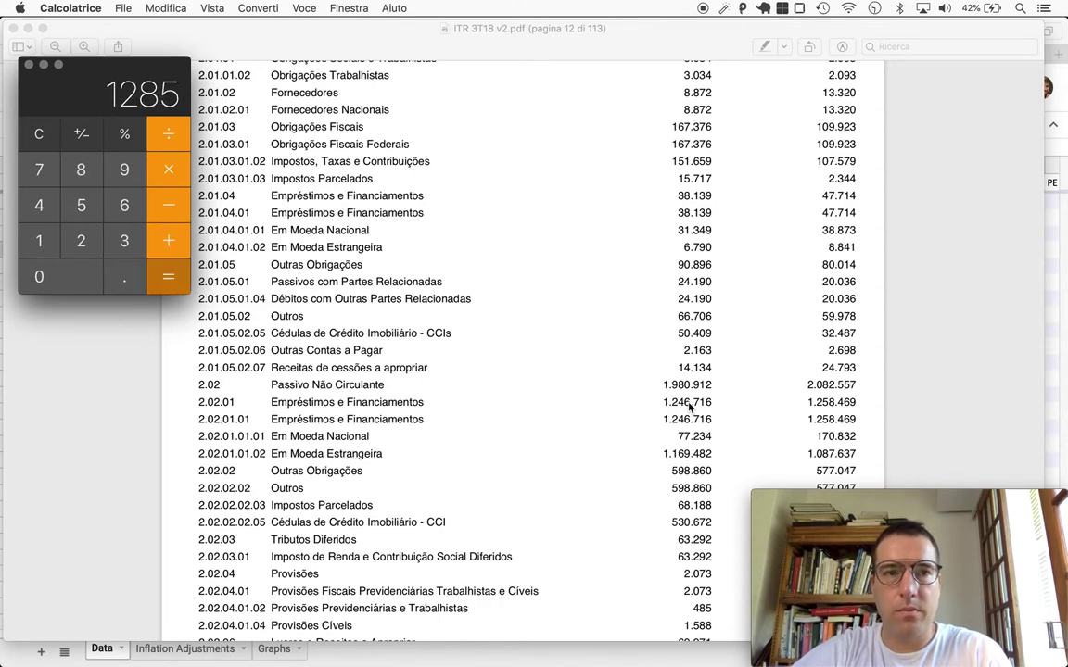
pyautogui.press('super+c')
pyautogui.press('super+Tab')
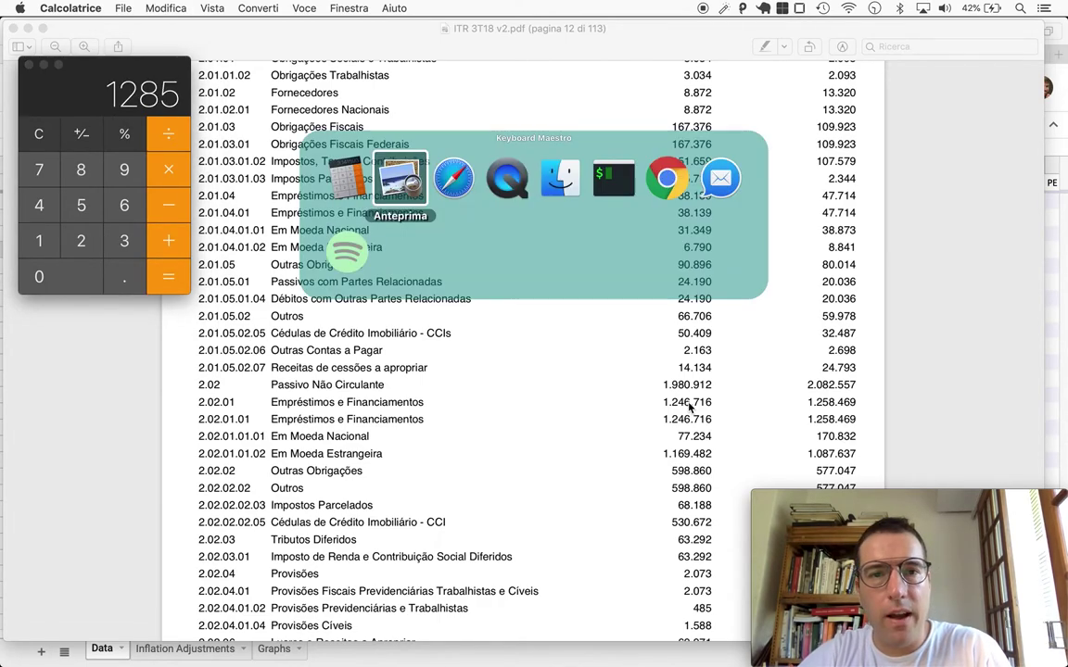
# Paste 1285 into the 3T18 Total Debt cell D2908.
pyautogui.press('super+Tab')
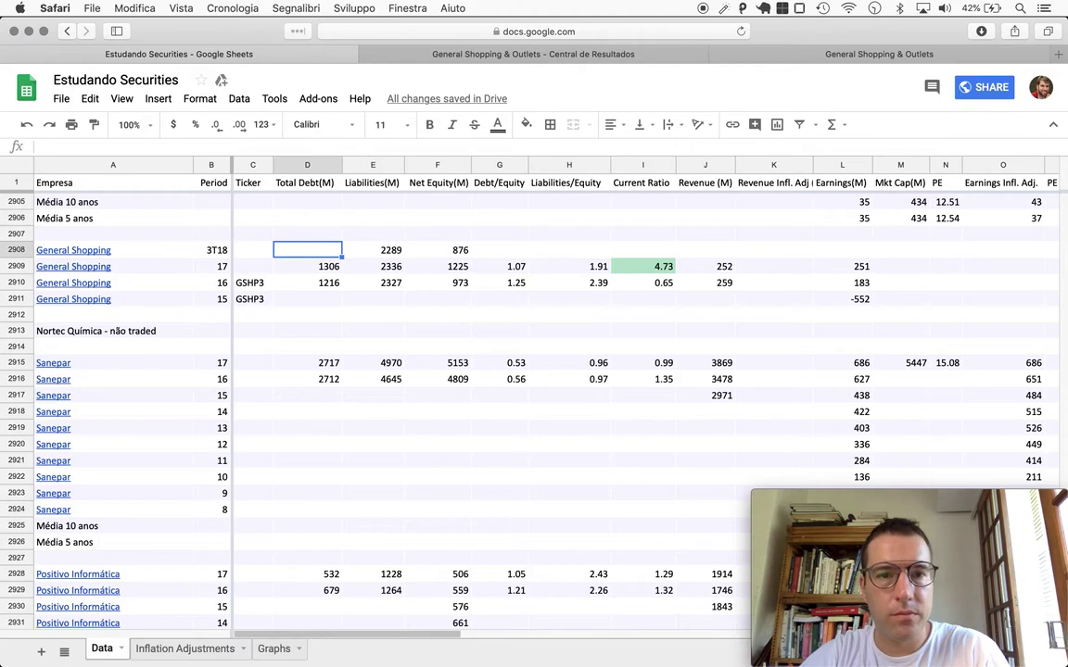
pyautogui.press('Right')
pyautogui.press('Left')
pyautogui.press('super+v')
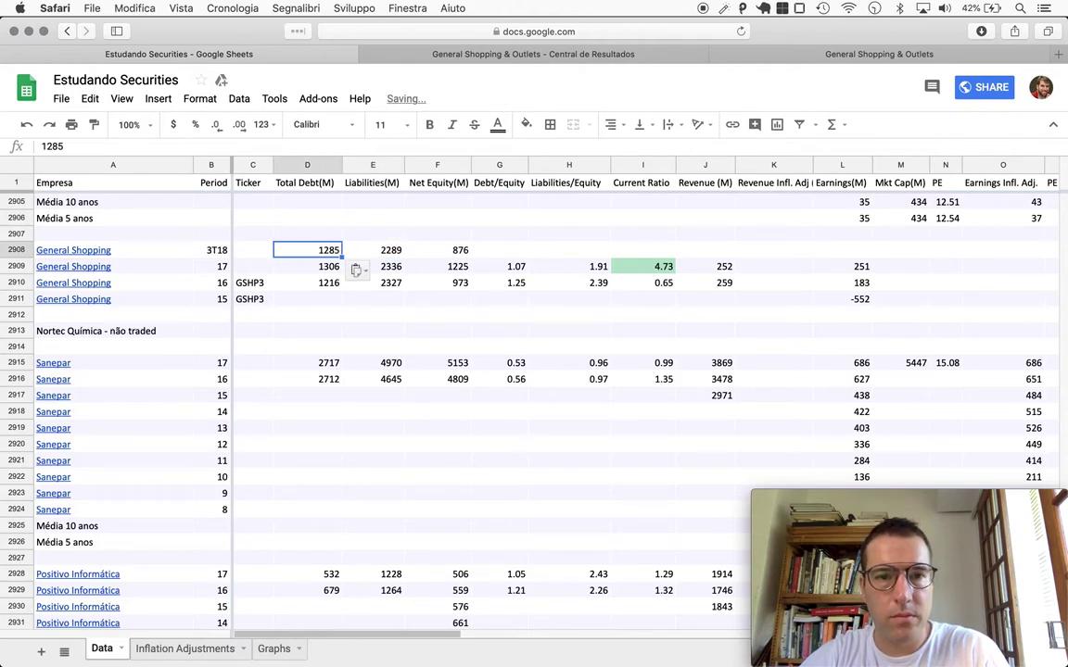
# Copy the 2017 Debt/Equity and Liabilities/Equity formulas up to 3T18, giving 1.47 and 2.61.
pyautogui.press('Right')
pyautogui.press('Right')
pyautogui.press('Right')
pyautogui.press('Right')
pyautogui.press('Down')
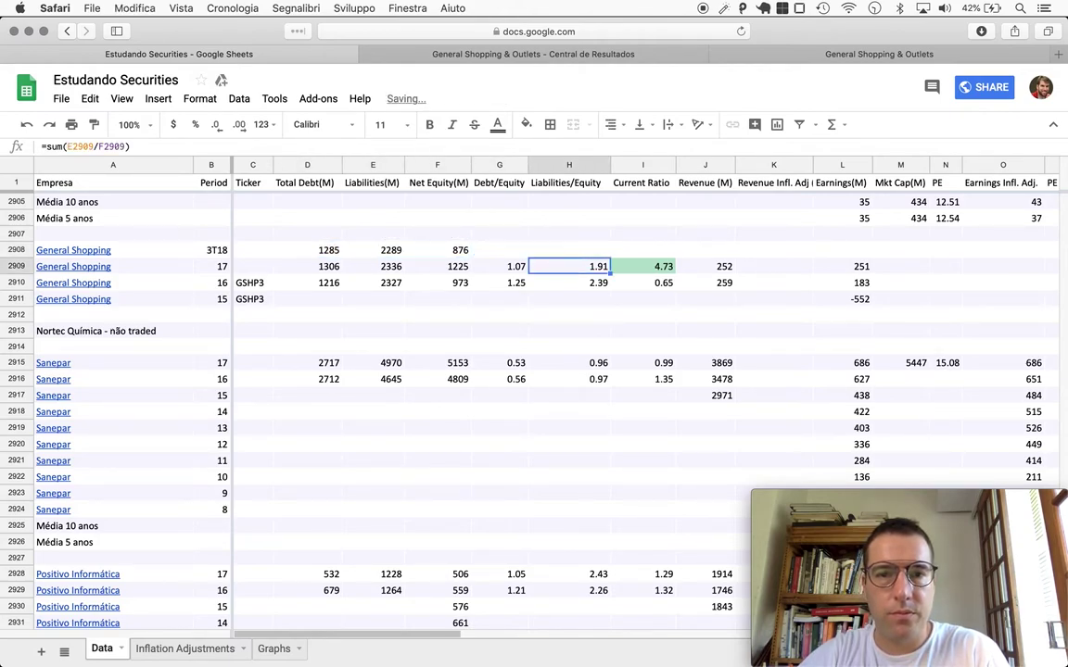
pyautogui.press('Left')
pyautogui.hotkey('shift', 'Right')
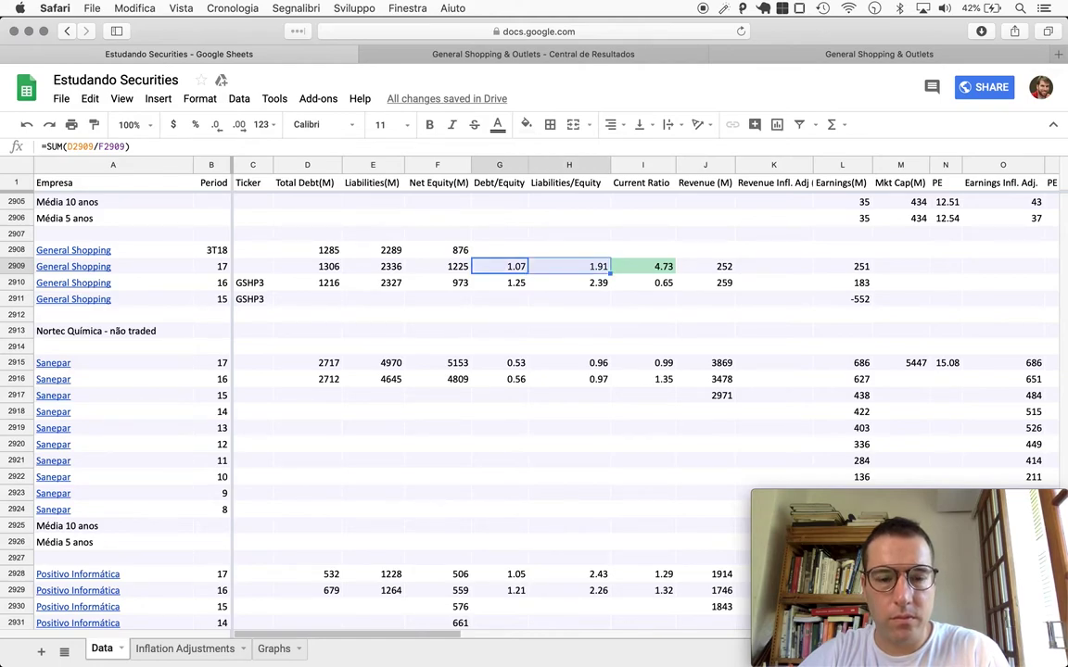
pyautogui.press('super+c')
pyautogui.press('Up')
pyautogui.press('super+v')
pyautogui.press('Right')
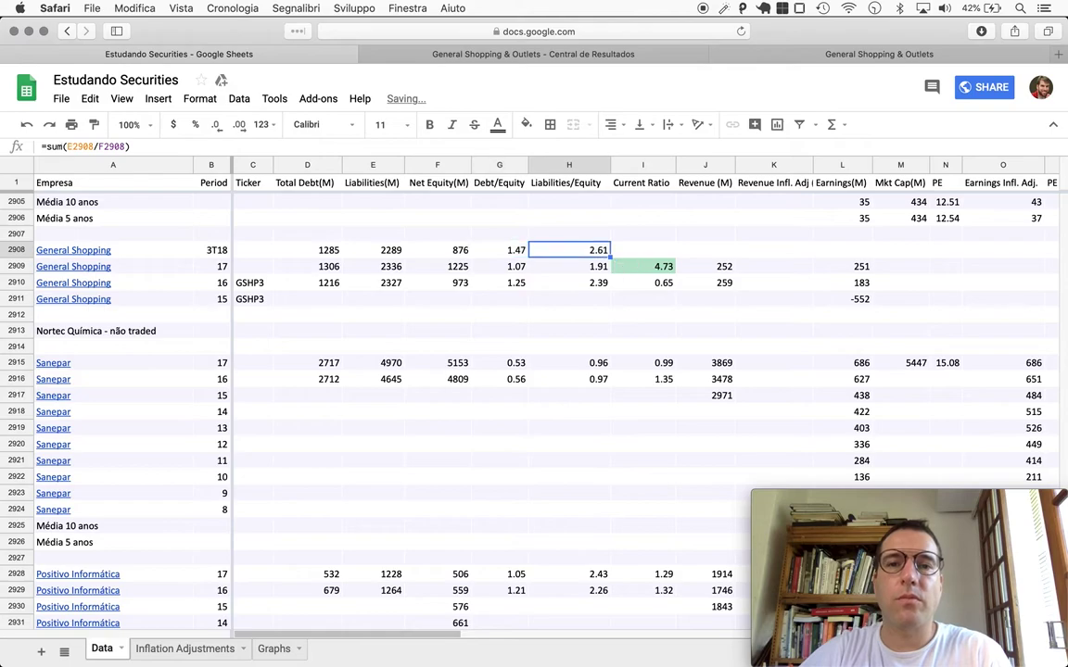
pyautogui.click(642, 251)
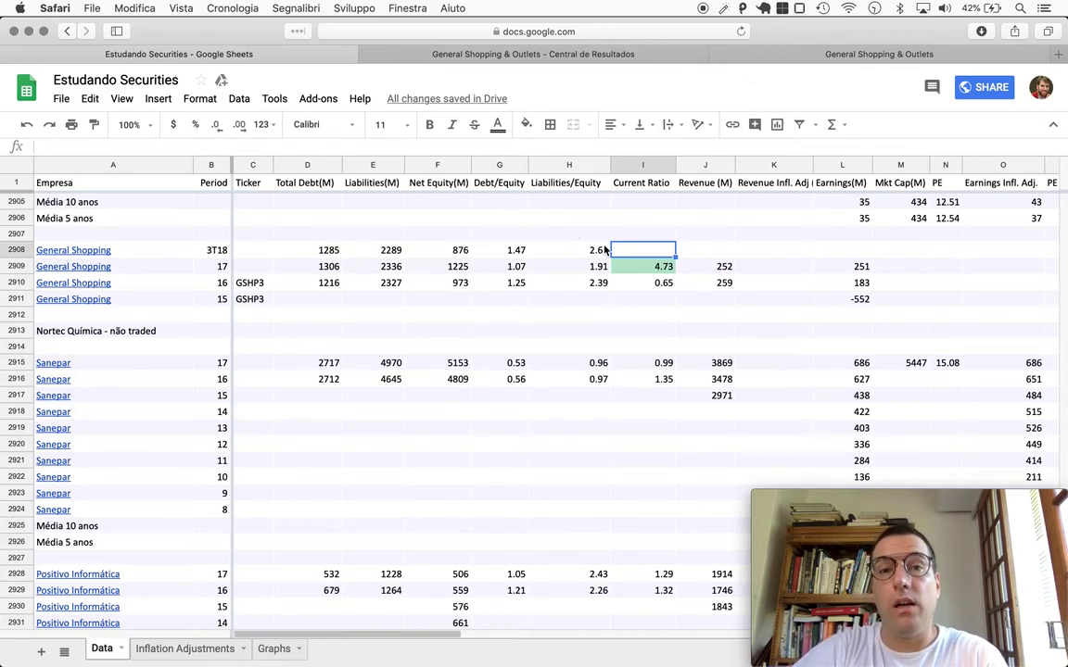
# Read current assets 845 and current liabilities 308 from the ITR and compute 845/308 in Calculator.
pyautogui.press('super+Tab')
pyautogui.press('super+Tab')
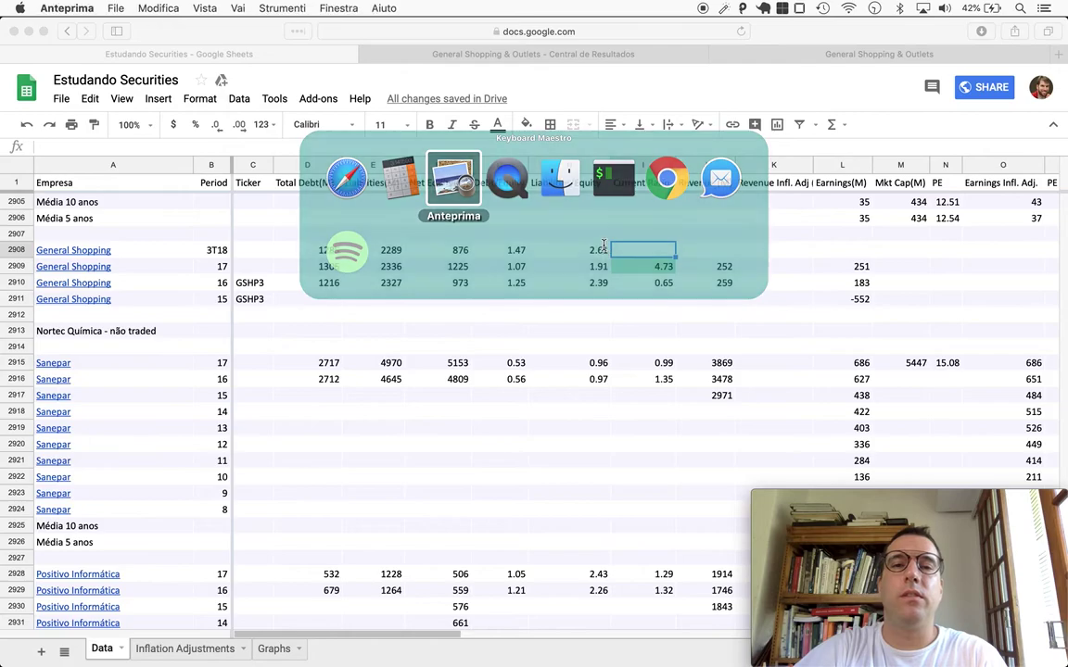
pyautogui.scroll(15, 554, 360)
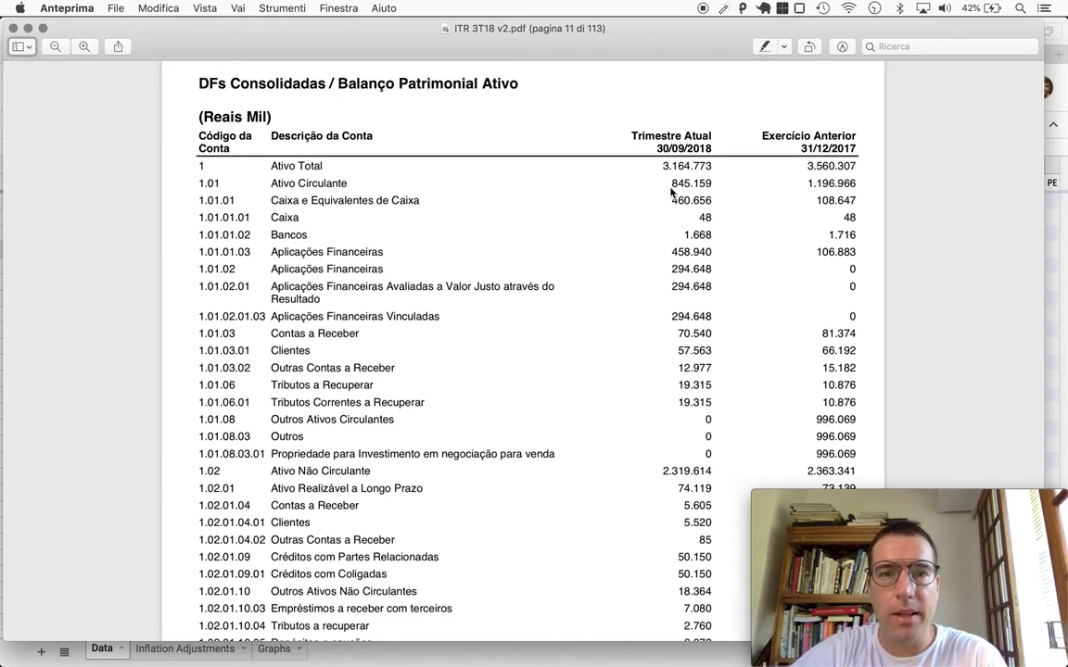
pyautogui.press('super+Tab')
pyautogui.press('super+Tab')
pyautogui.write('845')
pyautogui.scroll(-10, 624, 234)
pyautogui.scroll(-5, 624, 235)
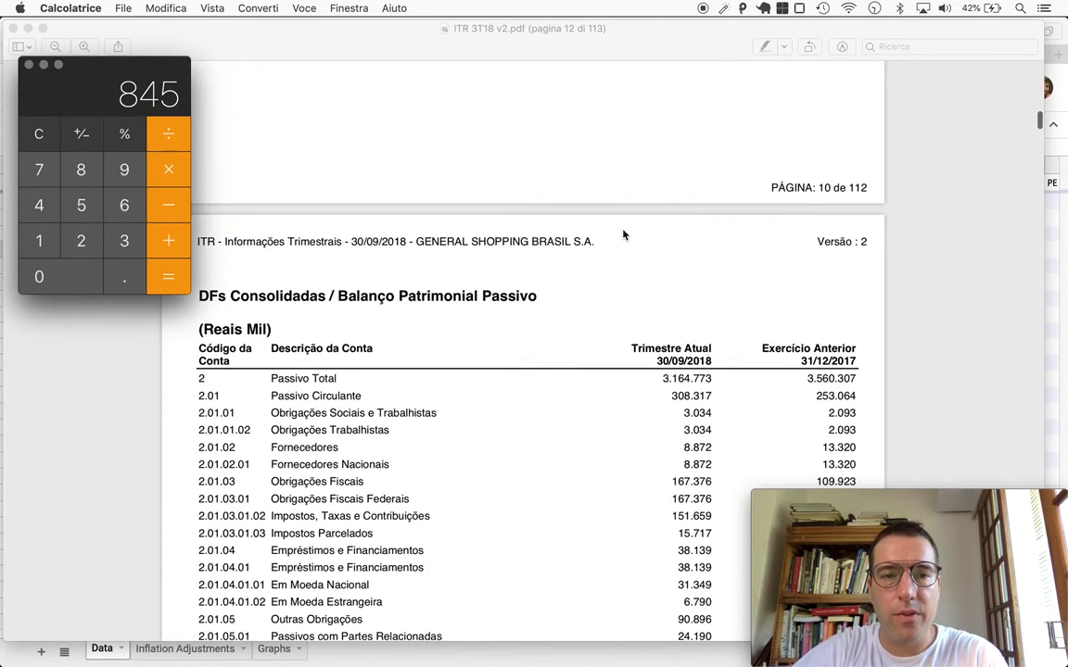
pyautogui.write('/3')
pyautogui.write('08')
pyautogui.press('Return')
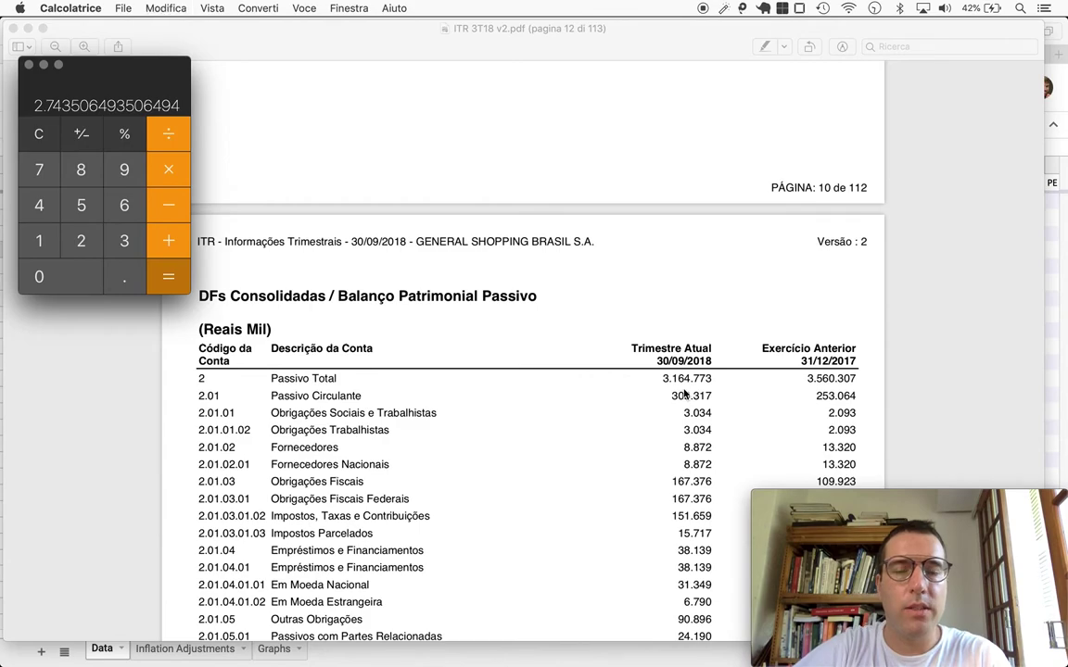
# Paste the 2.74 current ratio into the 3T18 Current Ratio cell I2908.
pyautogui.press('super+Tab')
pyautogui.press('super+Tab')
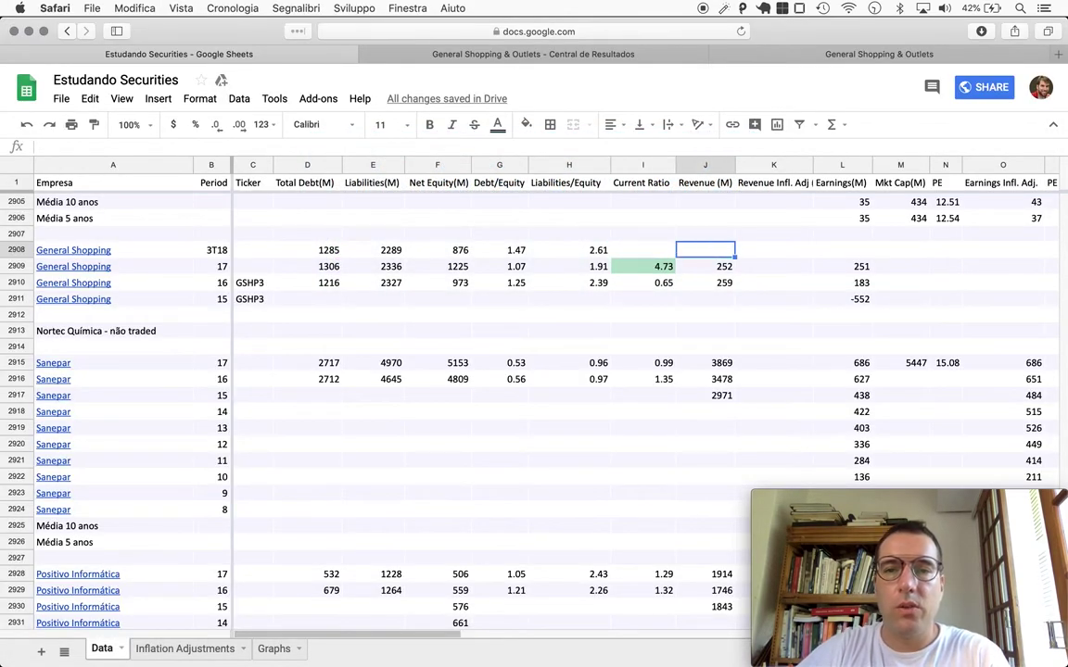
pyautogui.press('super+v')
pyautogui.press('Tab')
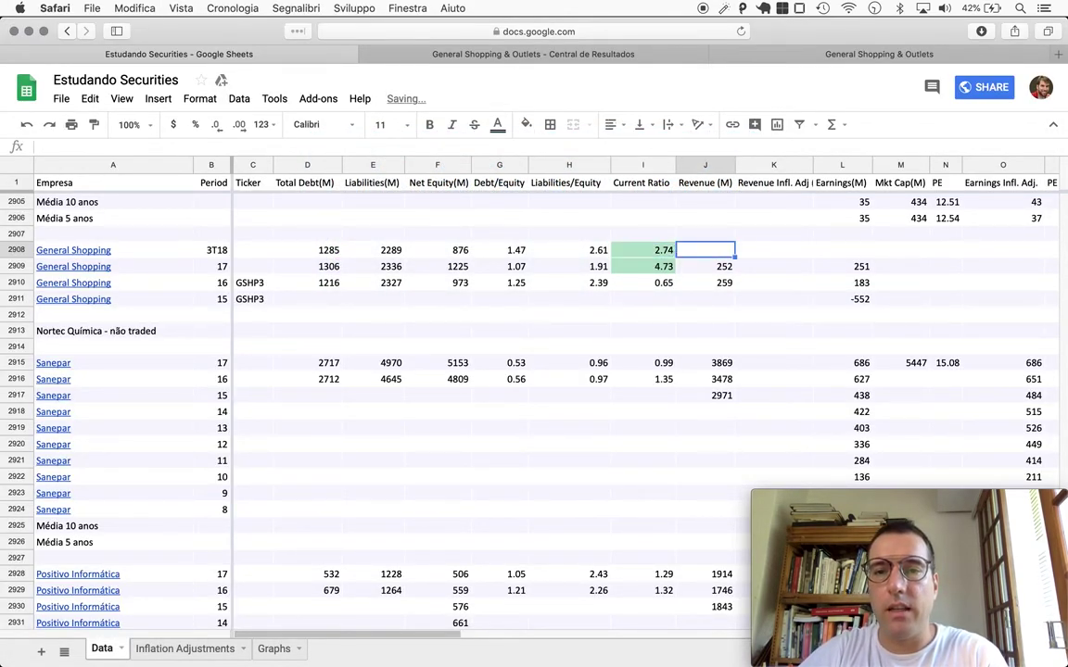
pyautogui.click(643, 250)
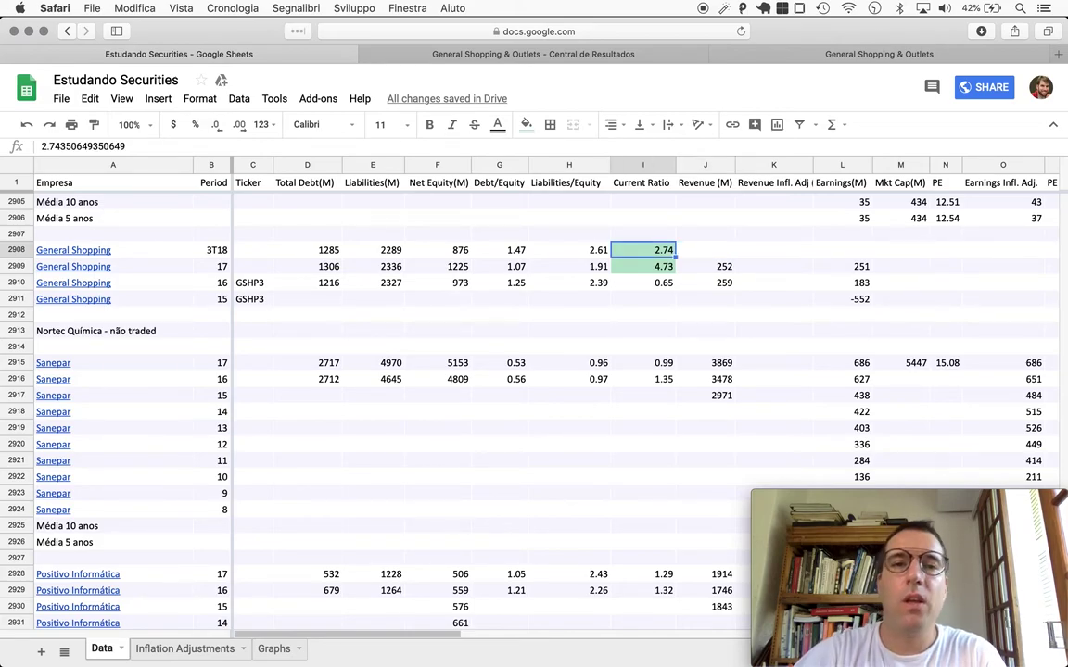
# Find the nine-month revenue of 160 on the ITR income statement and annualize it as 160*1.3333.
pyautogui.press('super+Tab')
pyautogui.press('super+Tab')
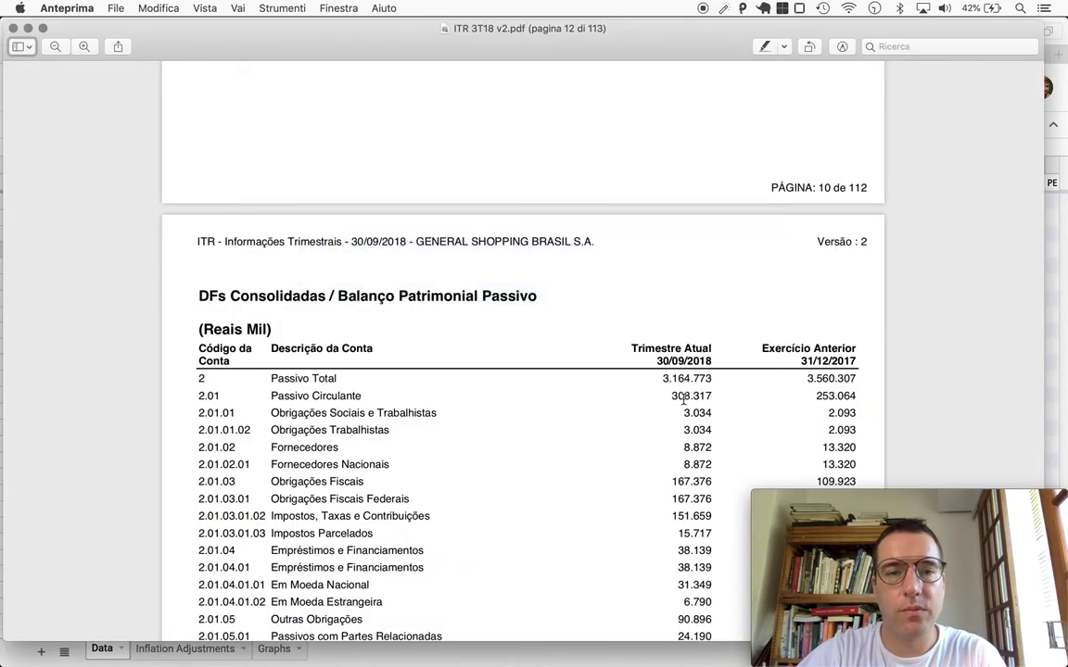
pyautogui.scroll(-15, 468, 404)
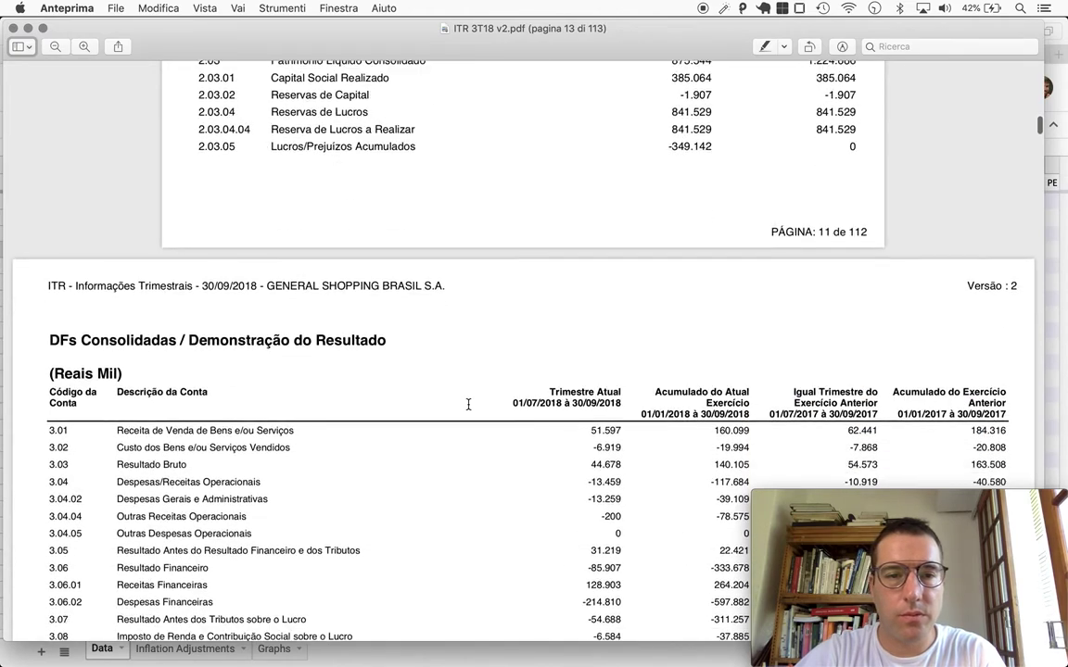
pyautogui.scroll(-5, 469, 404)
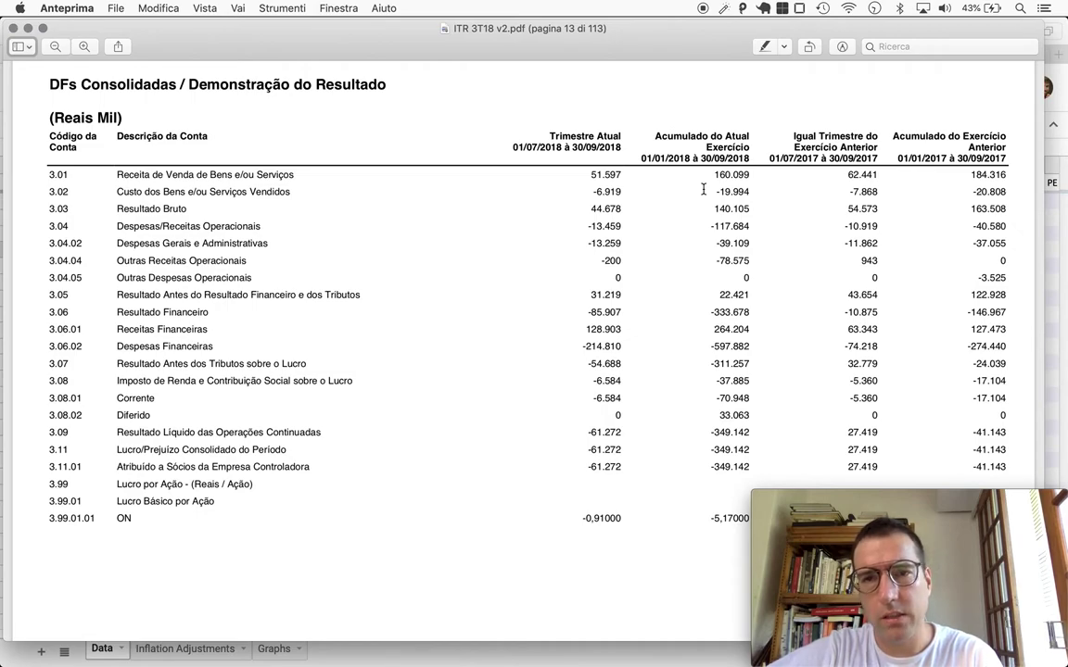
pyautogui.press('super+Tab')
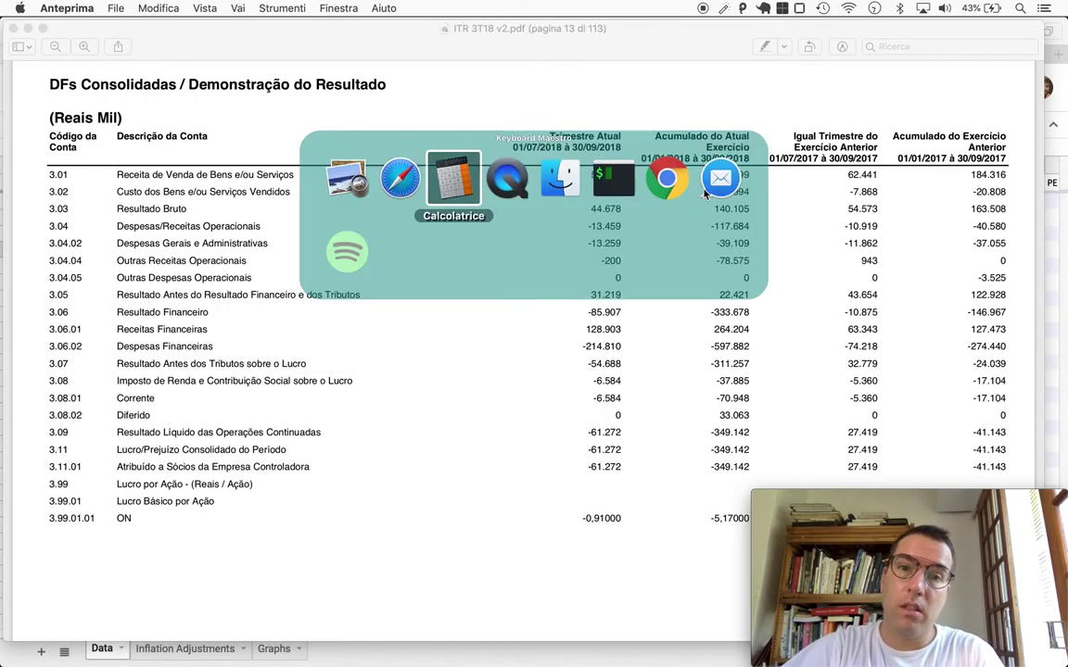
pyautogui.press('super+Tab')
pyautogui.write('160*1.3333')
pyautogui.press('Return')
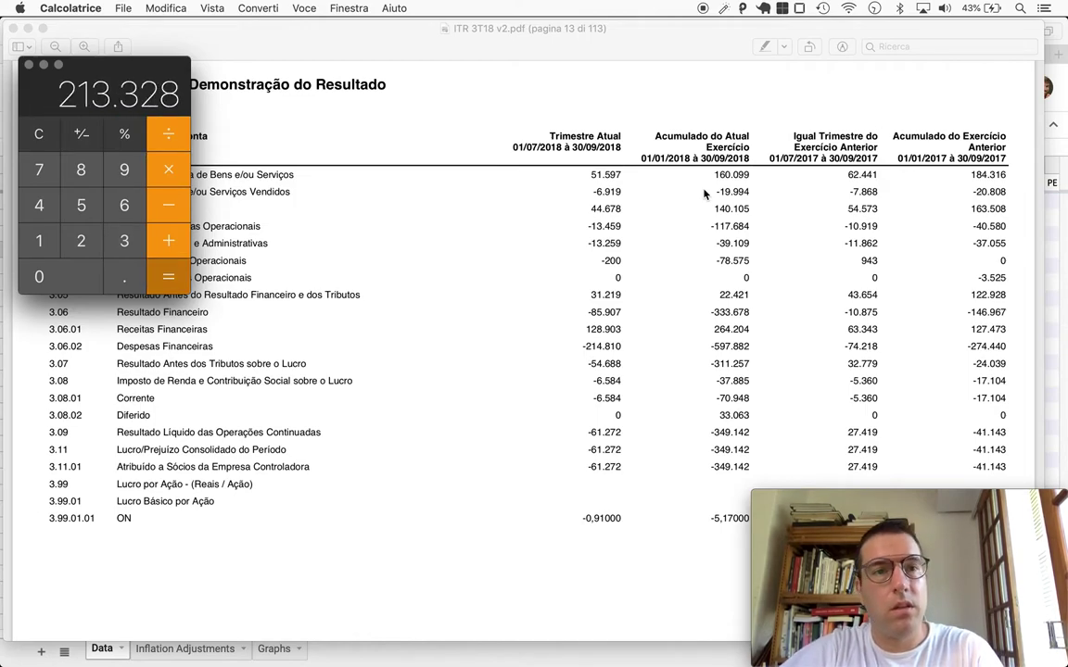
pyautogui.press('super+Tab')
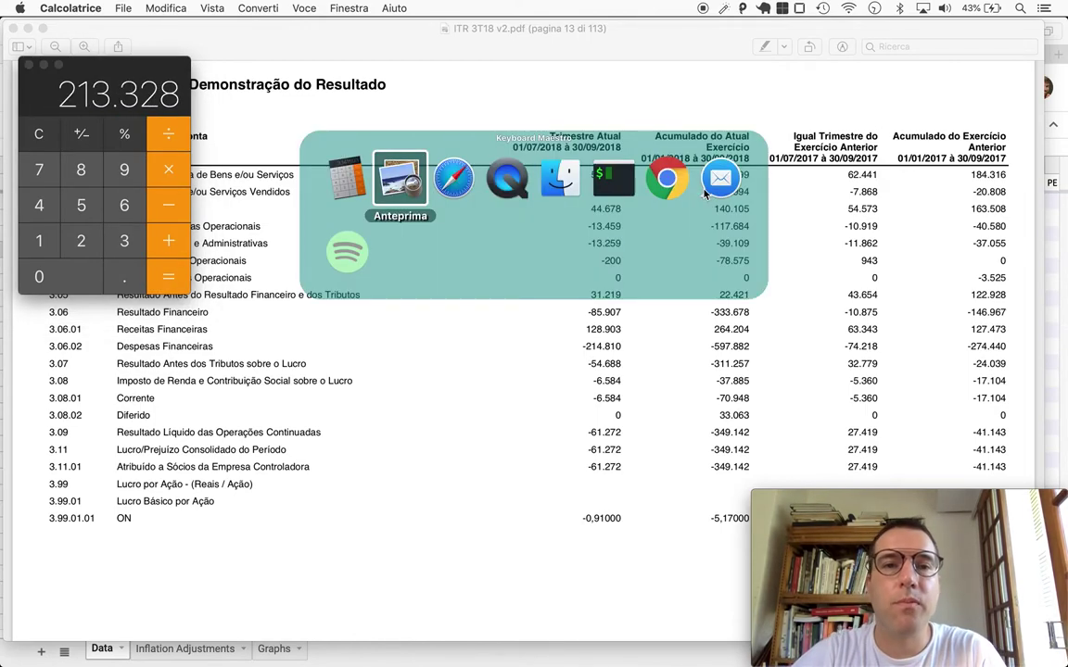
pyautogui.press('super+Tab')
pyautogui.click(709, 251)
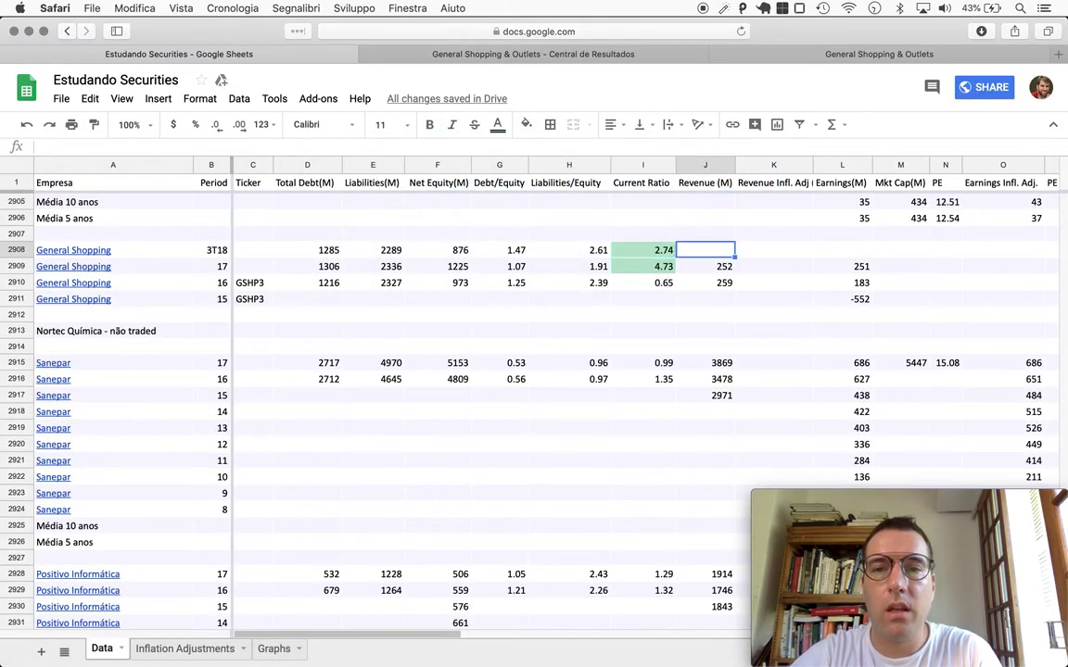
# Paste the annualized revenue 213.328 into J2908 and locate the nine-month net loss in the ITR.
pyautogui.write('213.328')
pyautogui.press('Right')
pyautogui.press('Right')
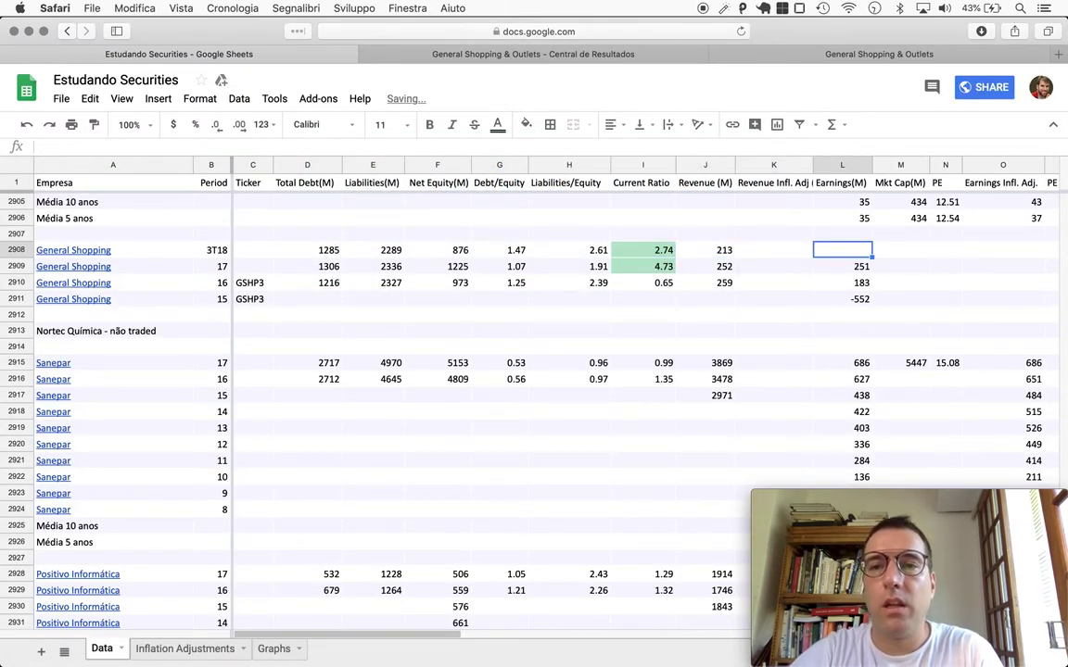
pyautogui.press('super+Tab')
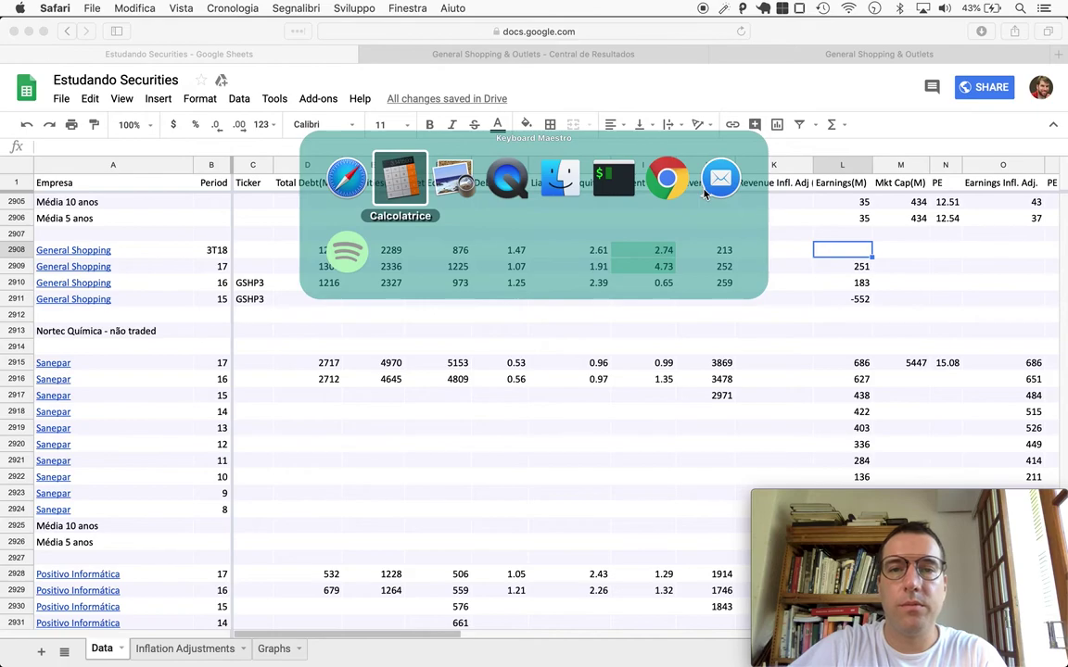
pyautogui.press('super+Tab')
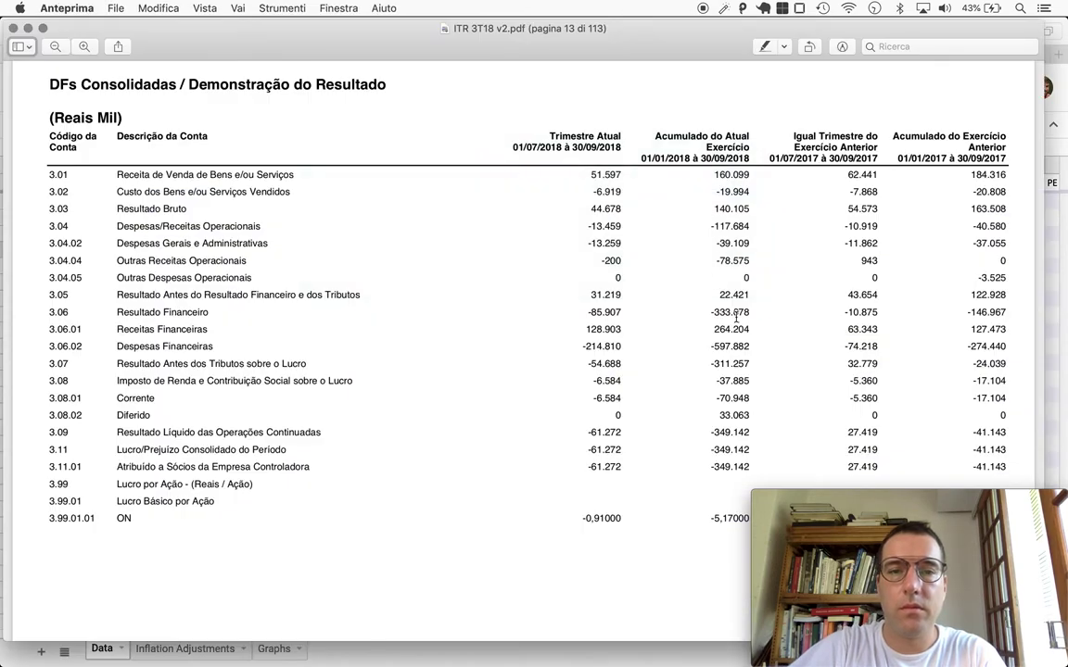
pyautogui.scroll(-2, 649, 355)
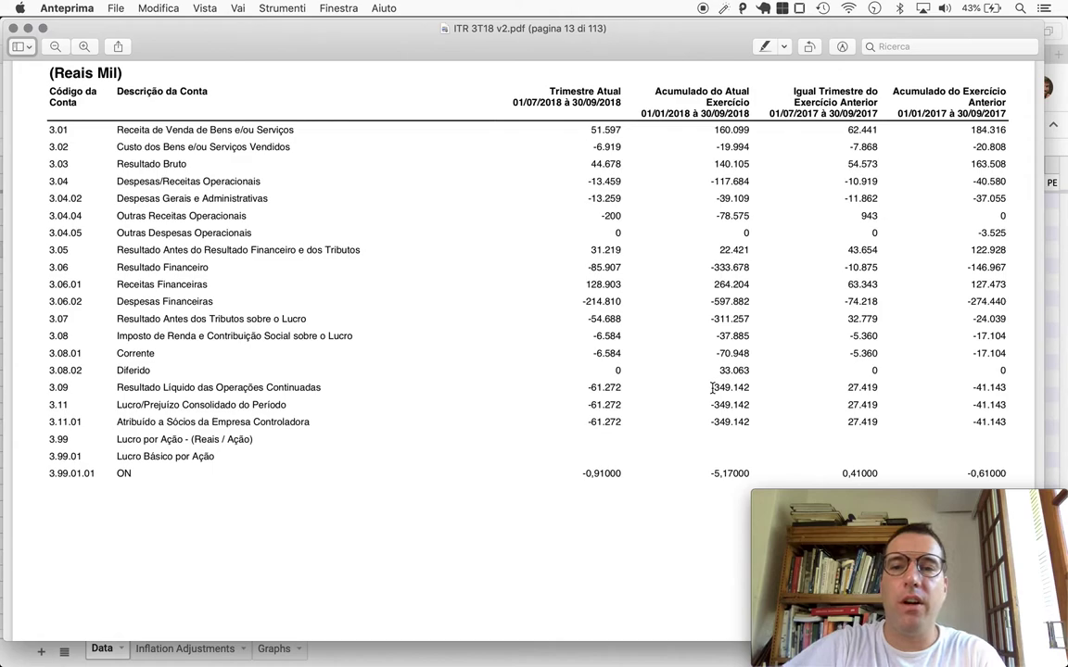
# Annualize the 349 net loss with 349*1.3333 and enter -465 as 3T18 earnings in L2908.
pyautogui.press('super+Tab')
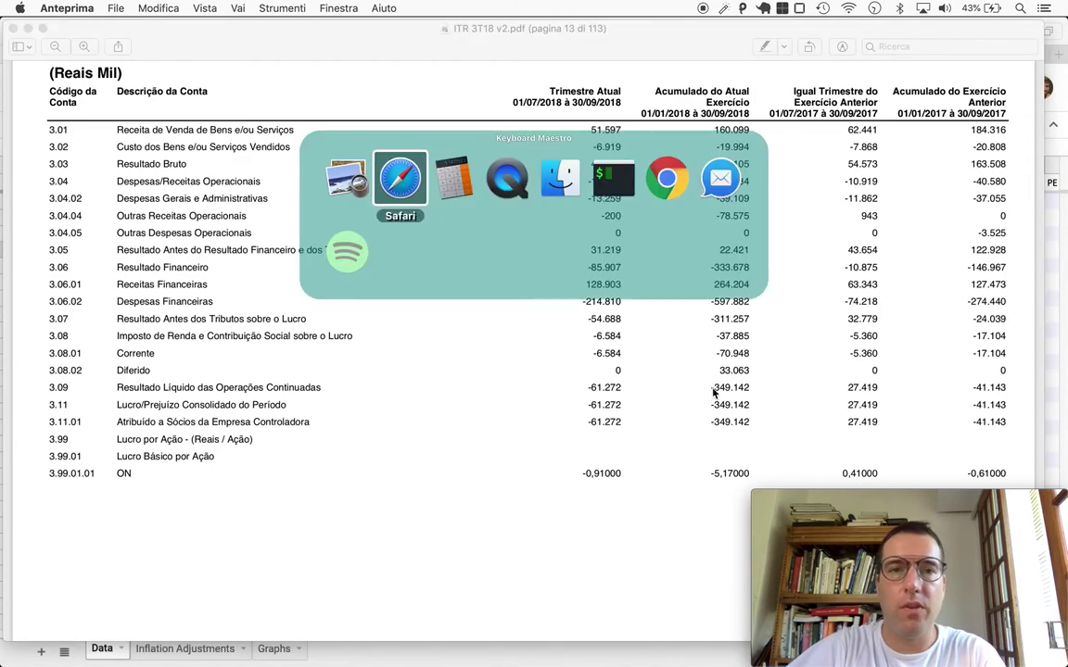
pyautogui.press('super+Tab')
pyautogui.write('349*1.3')
pyautogui.write('3333')
pyautogui.press('Return')
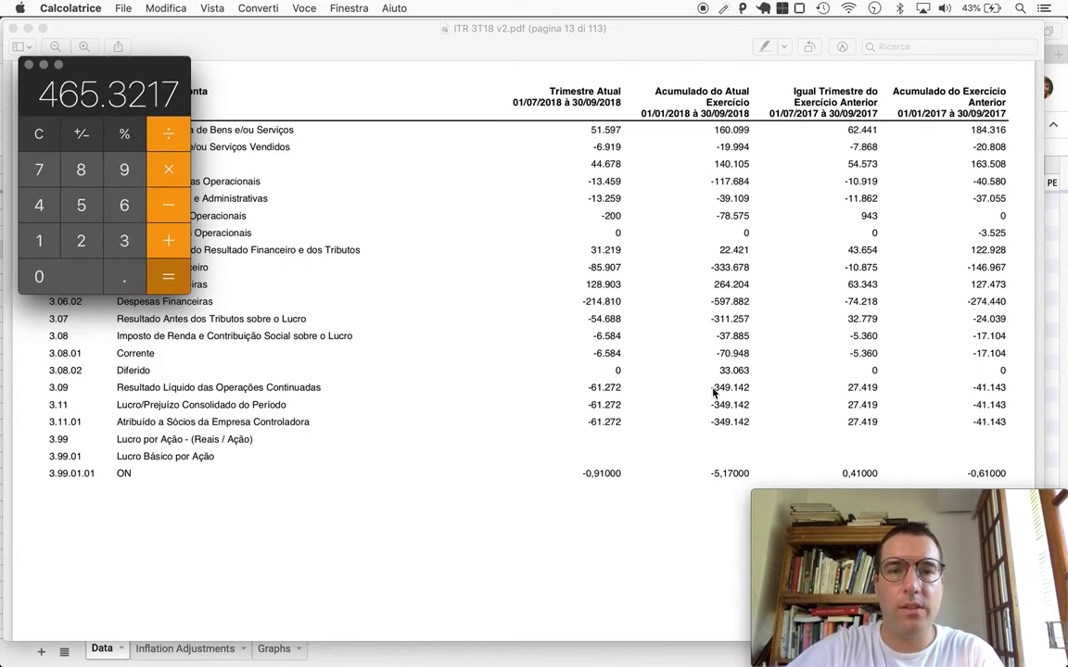
pyautogui.press('super+Tab')
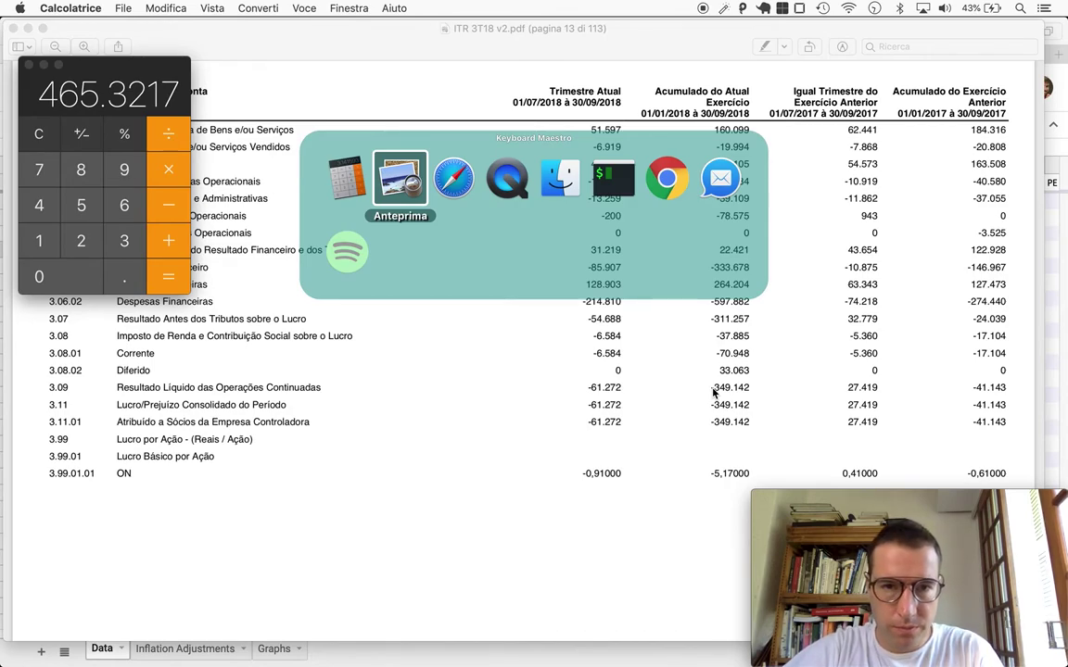
pyautogui.press('super+Tab')
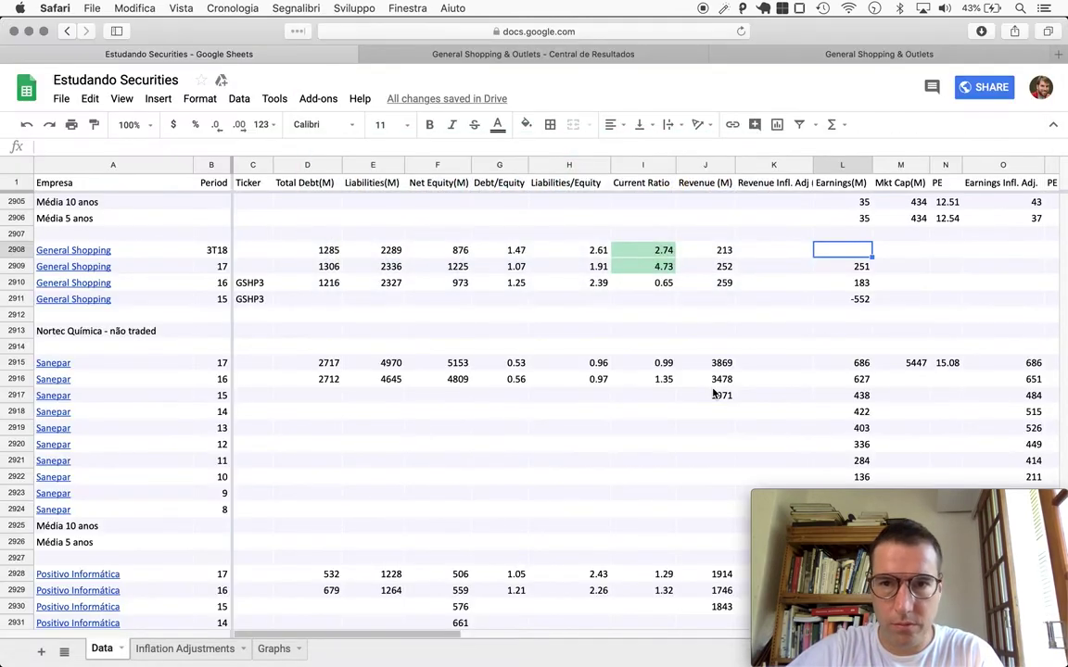
pyautogui.write('-465')
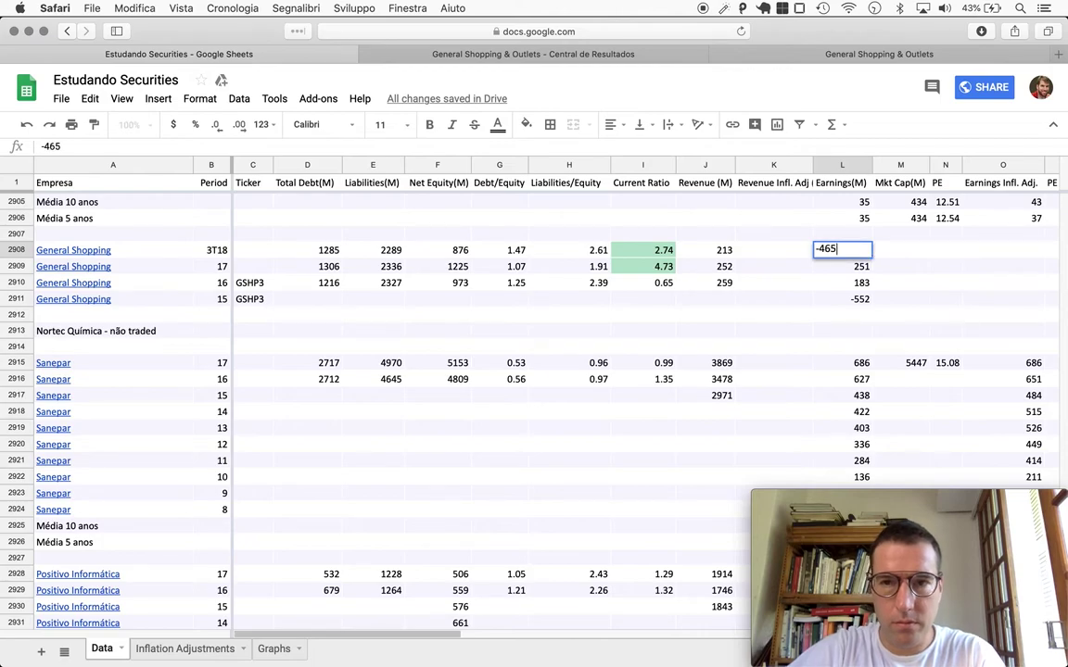
pyautogui.press('Return')
pyautogui.press('Right')
pyautogui.press('Right')
pyautogui.press('Right')
pyautogui.press('Right')
pyautogui.press('Right')
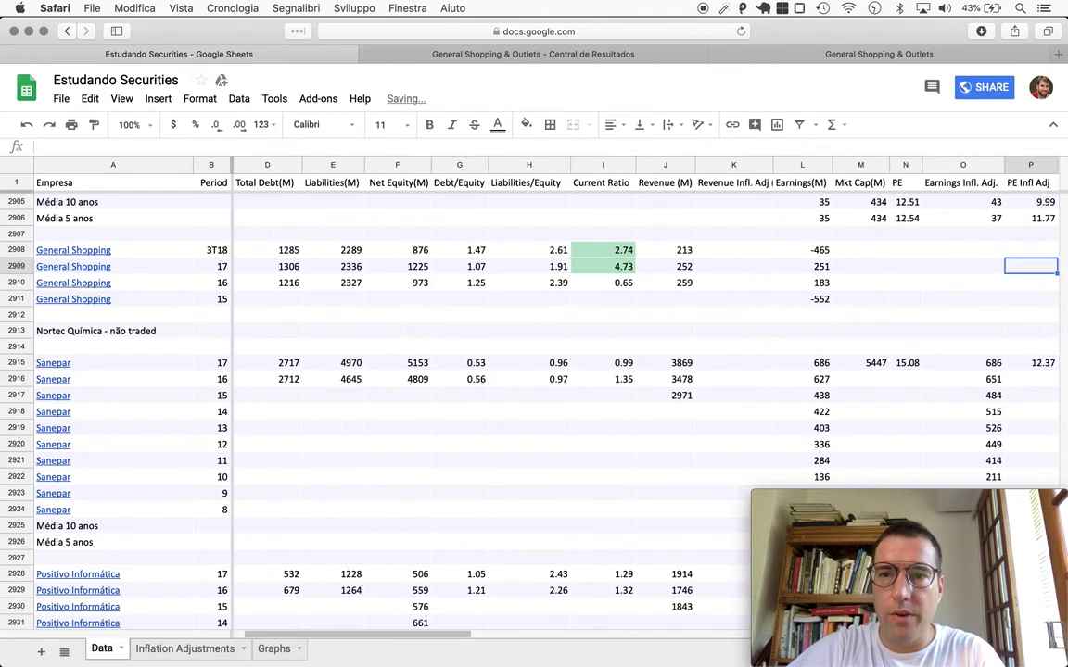
# Select the 3T18 Free Cash Flow cell Q2908.
pyautogui.press('Right')
pyautogui.press('Right')
pyautogui.press('Right')
pyautogui.press('Right')
pyautogui.press('Right')
pyautogui.press('Right')
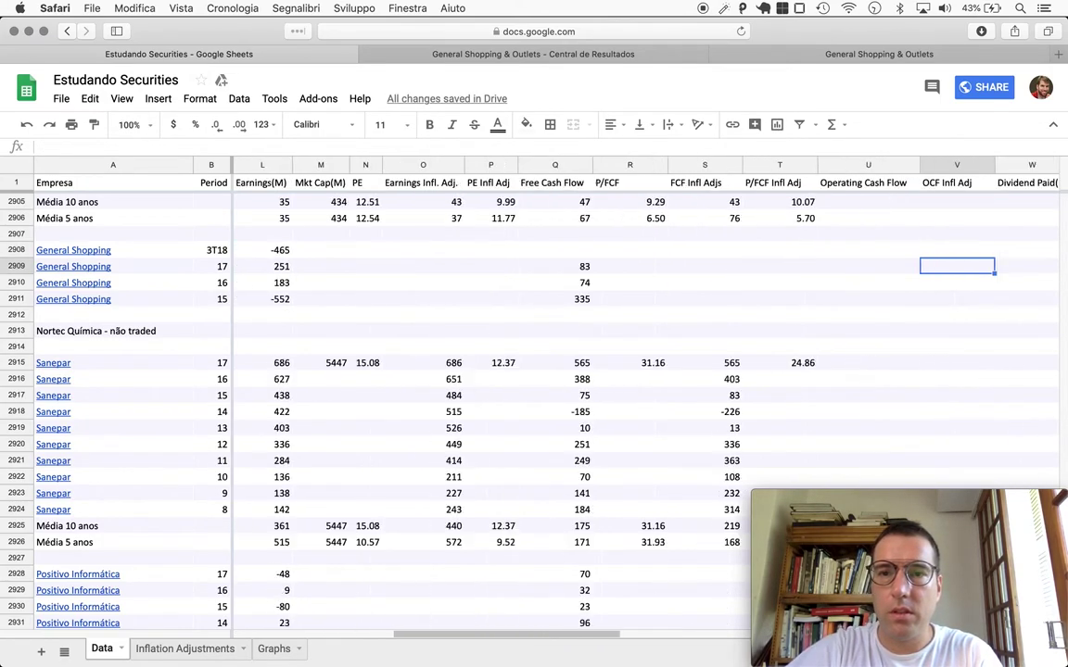
pyautogui.press('Left')
pyautogui.press('Left')
pyautogui.press('Left')
pyautogui.press('Left')
pyautogui.press('Left')
pyautogui.press('Left')
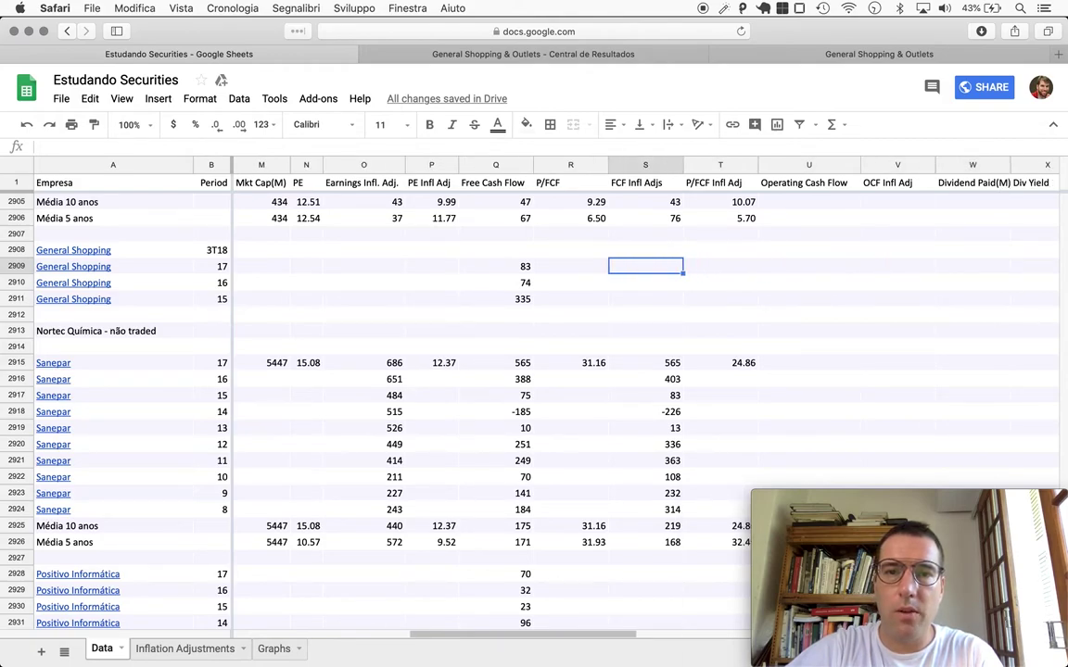
pyautogui.press('Left')
pyautogui.press('Left')
pyautogui.press('Left')
pyautogui.press('Left')
pyautogui.press('Left')
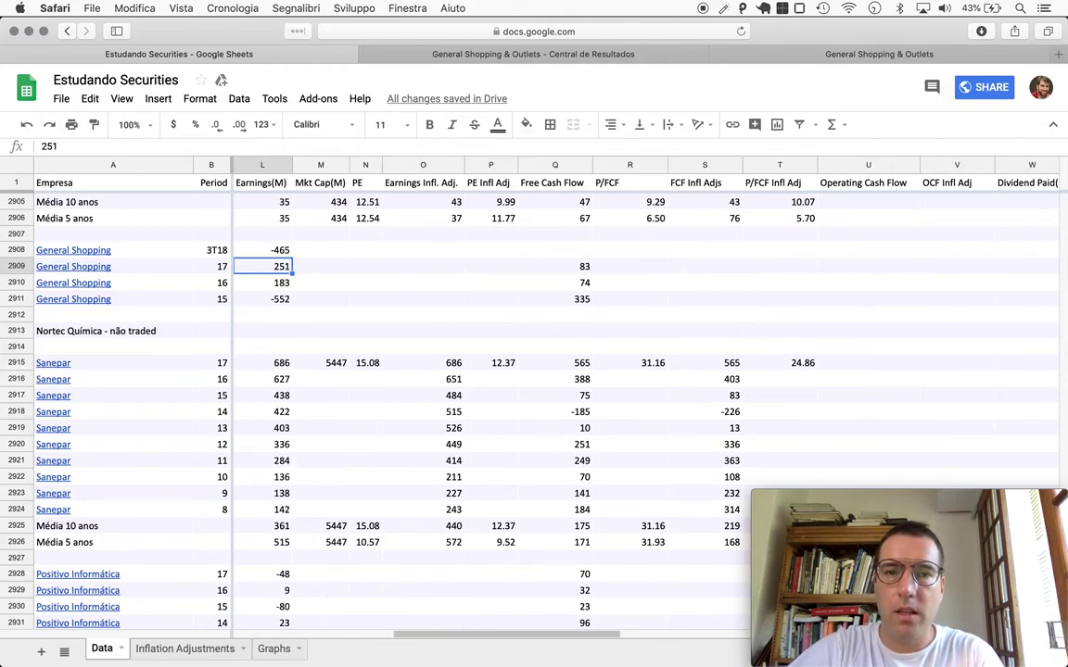
pyautogui.press('Right')
pyautogui.press('Right')
pyautogui.press('Right')
pyautogui.press('Right')
pyautogui.press('Right')
pyautogui.press('Up')
# Scroll the ITR PDF to the cash-flow statement for the operating and investing figures.
pyautogui.press('super+Tab')
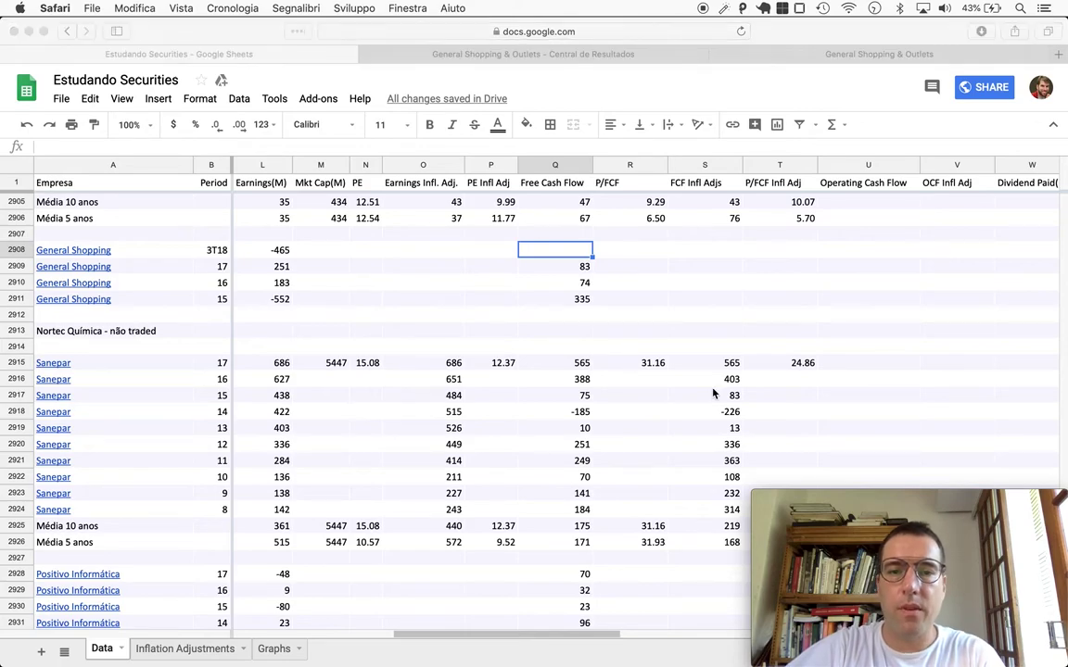
pyautogui.press('super+Tab')
pyautogui.scroll(-10, 556, 315)
pyautogui.scroll(-15, 418, 327)
pyautogui.scroll(-5, 420, 332)
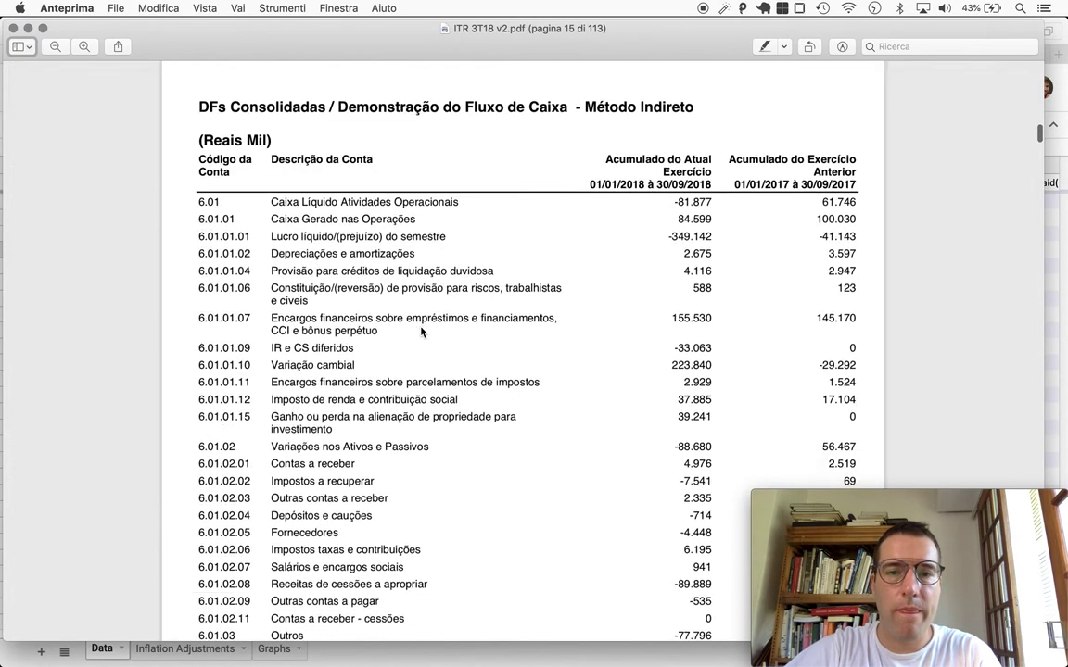
pyautogui.scroll(-1, 419, 332)
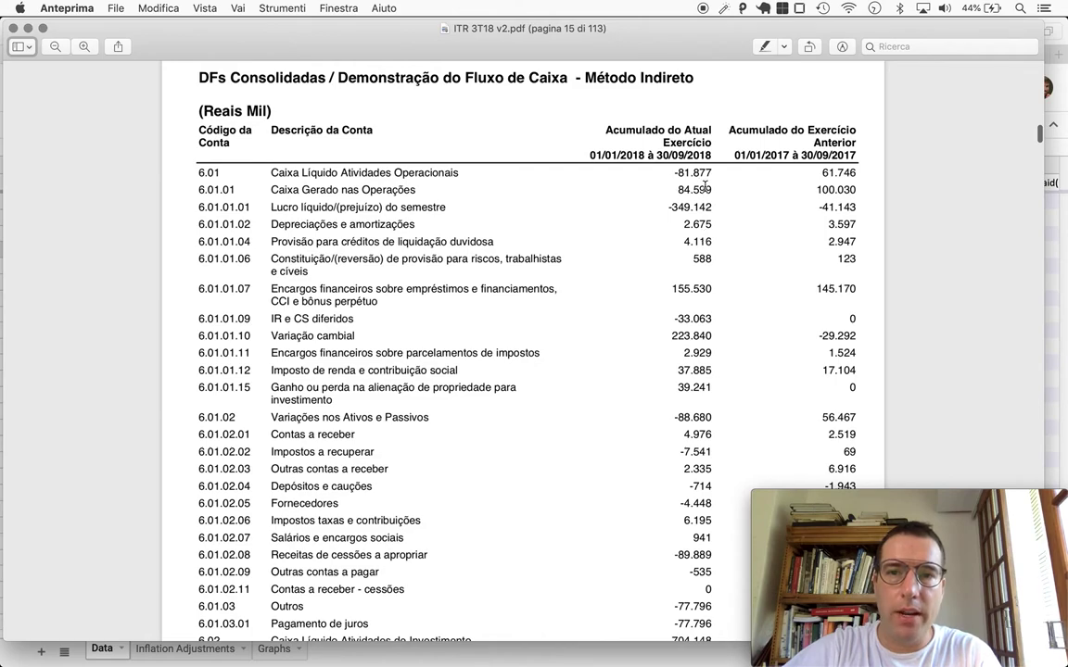
pyautogui.scroll(-4, 601, 209)
pyautogui.scroll(-2, 619, 438)
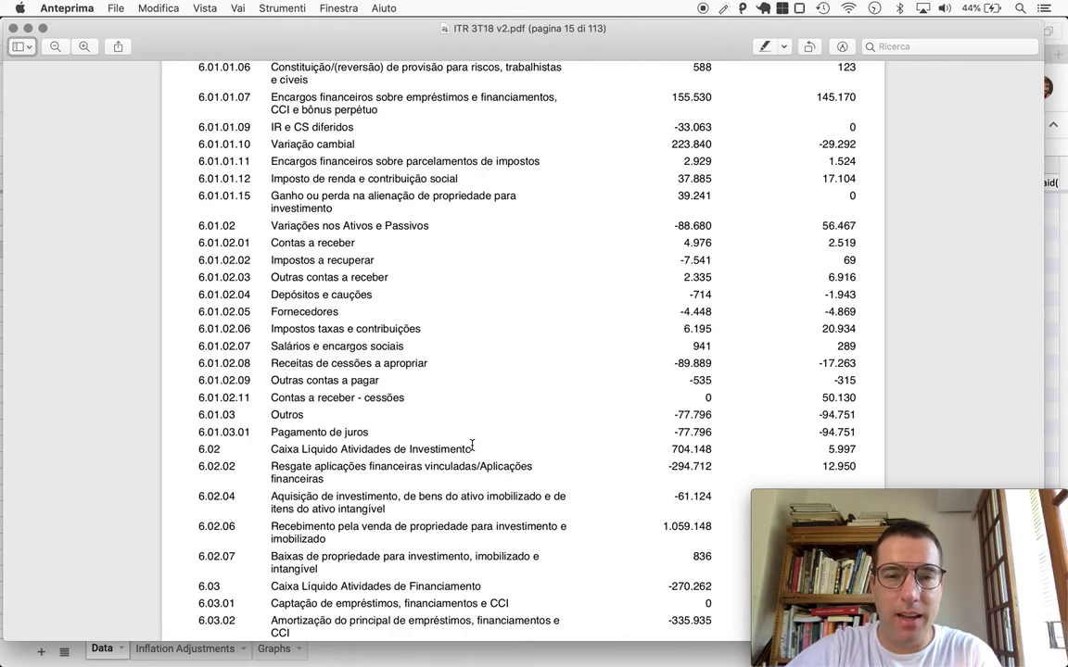
pyautogui.scroll(7, 472, 446)
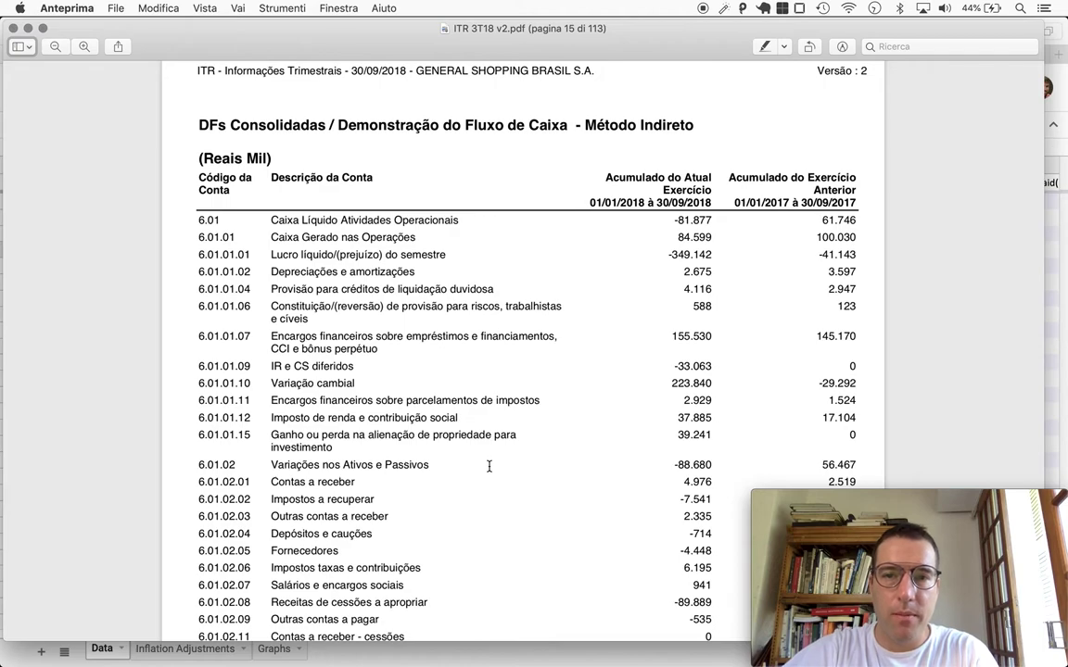
# Compute free cash flow as 704-82 = 622 in Calculator.
pyautogui.press('super+Tab')
pyautogui.press('super+Tab')
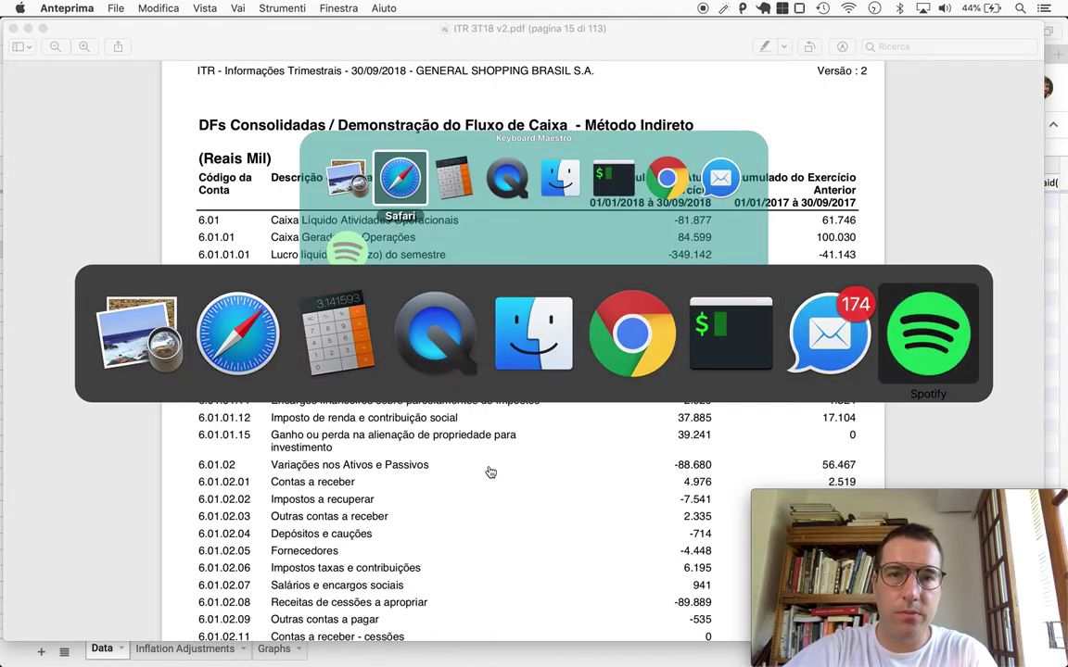
pyautogui.press('super+Tab')
pyautogui.press('super+Tab')
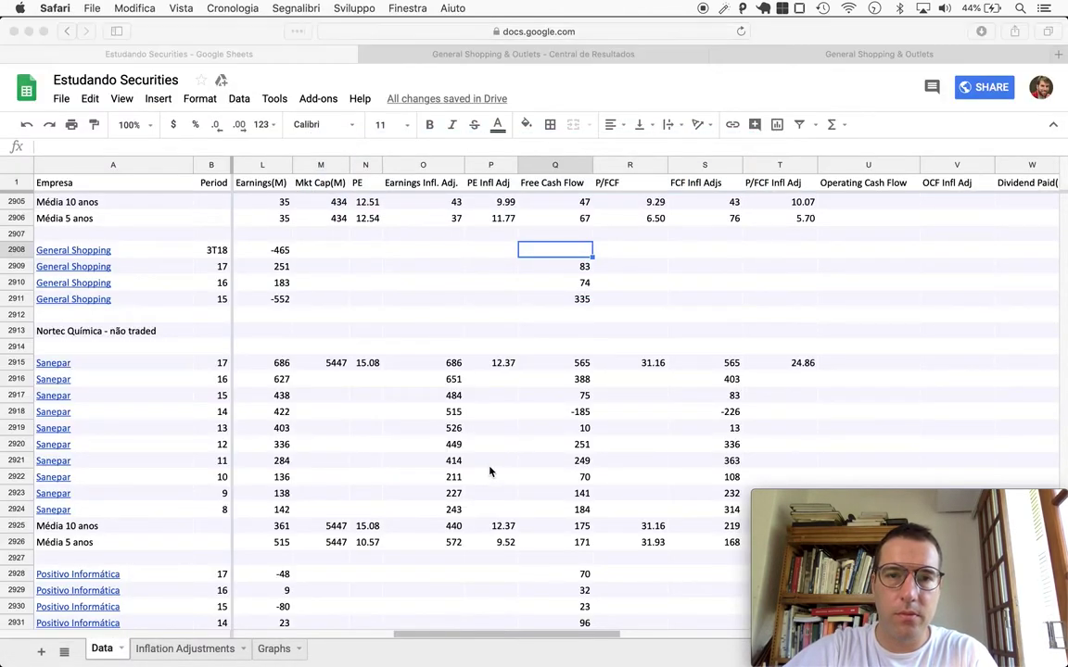
pyautogui.write('704')
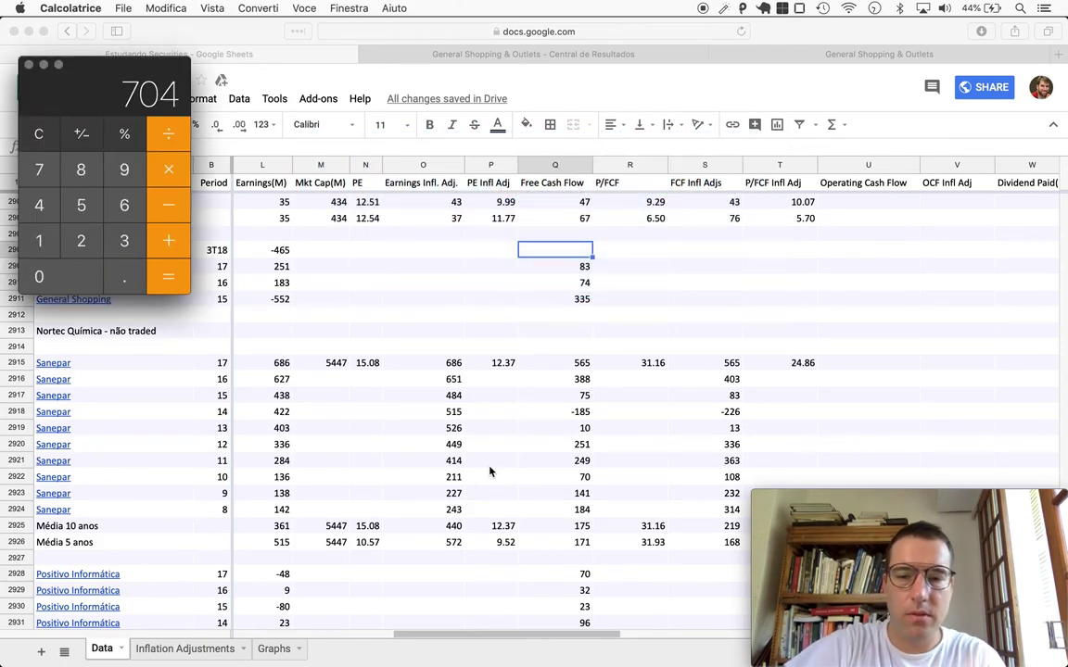
pyautogui.write('-82')
pyautogui.press('Return')
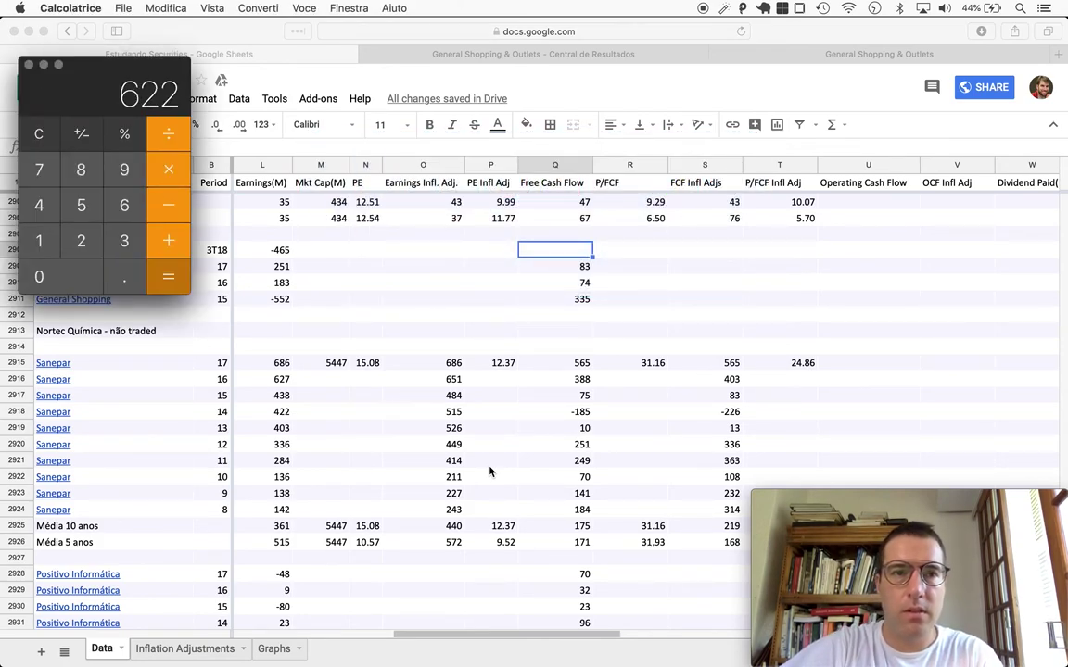
pyautogui.click(586, 248)
# Enter 622 into Q2908 as General Shopping's 3T18 free cash flow.
pyautogui.write('622')
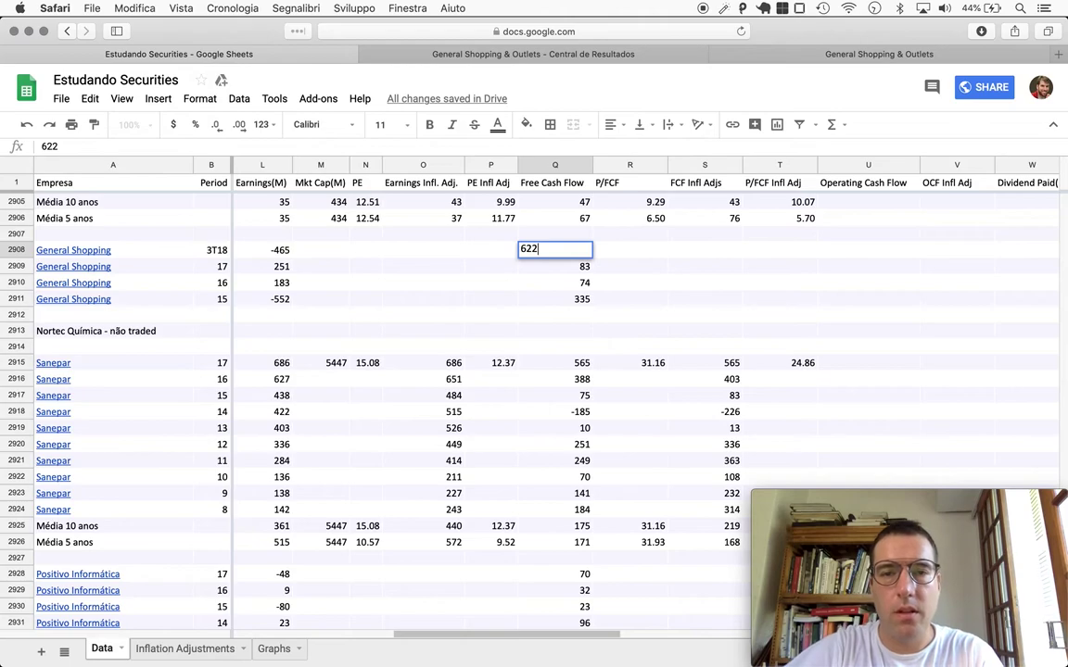
pyautogui.press('Return')
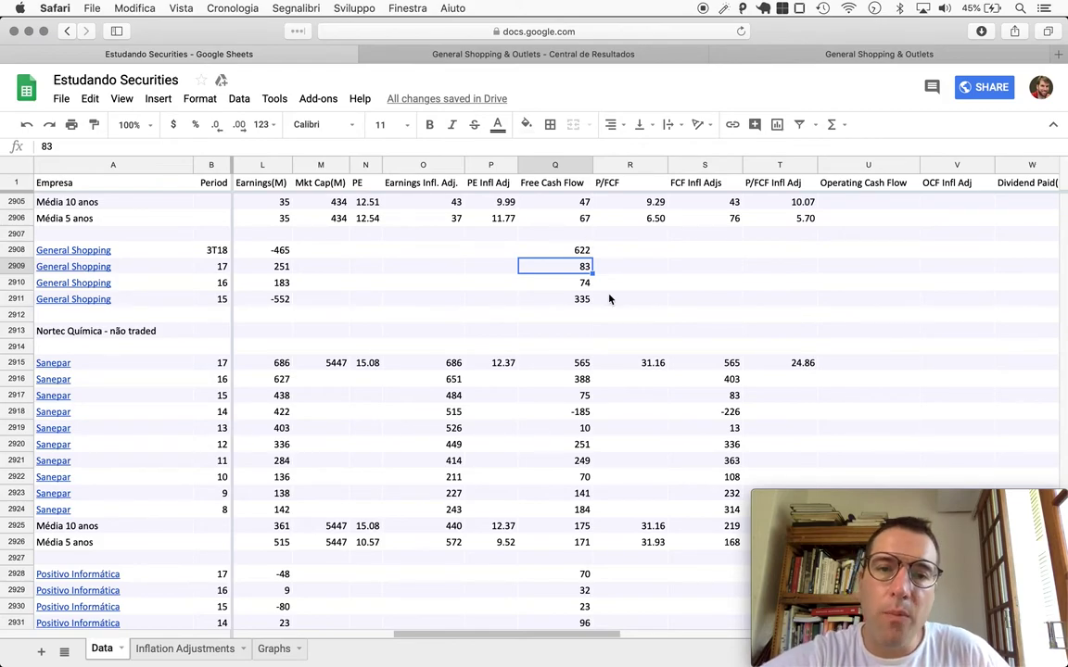
pyautogui.hscroll(-3, 610, 299)
pyautogui.scroll(1, 610, 299)
pyautogui.hscroll(-1, 610, 298)
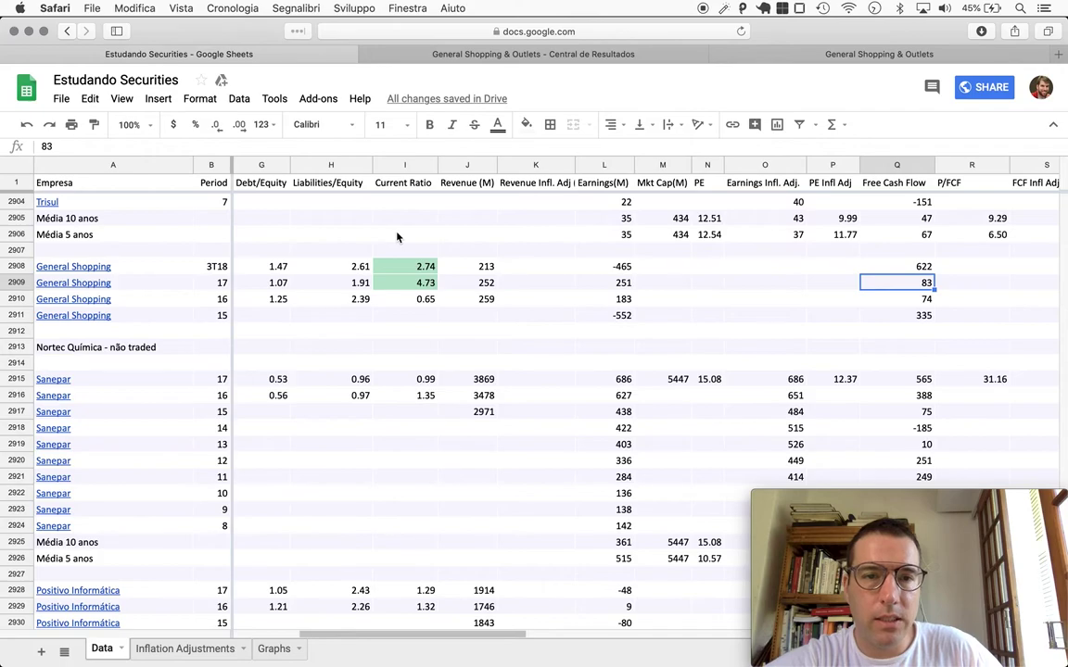
pyautogui.hscroll(-1, 384, 293)
pyautogui.hscroll(-1, 383, 293)
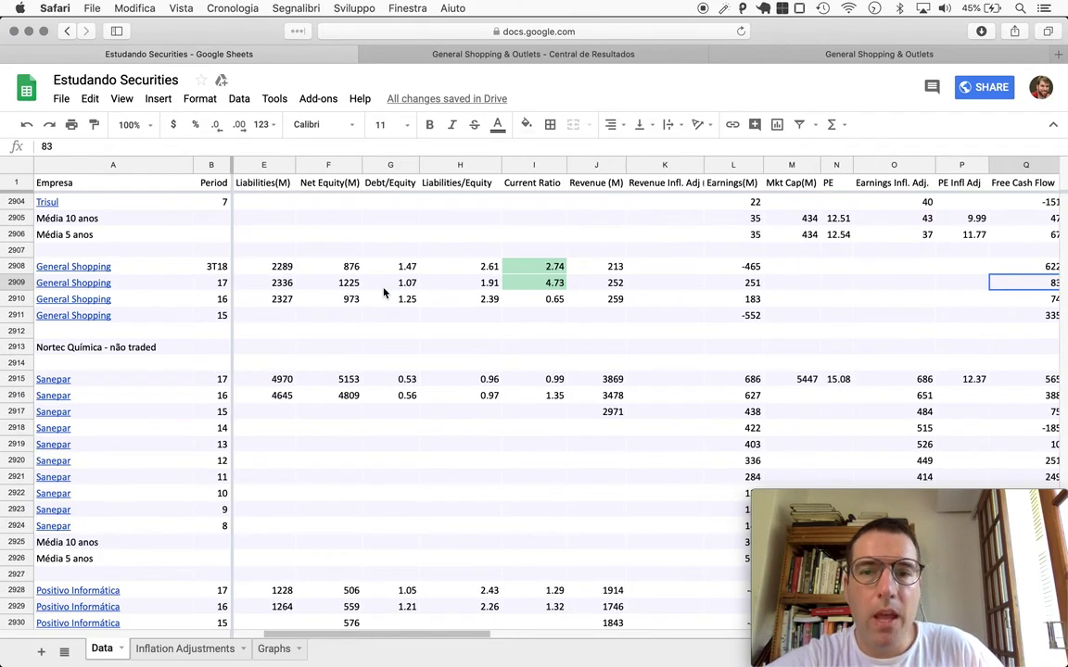